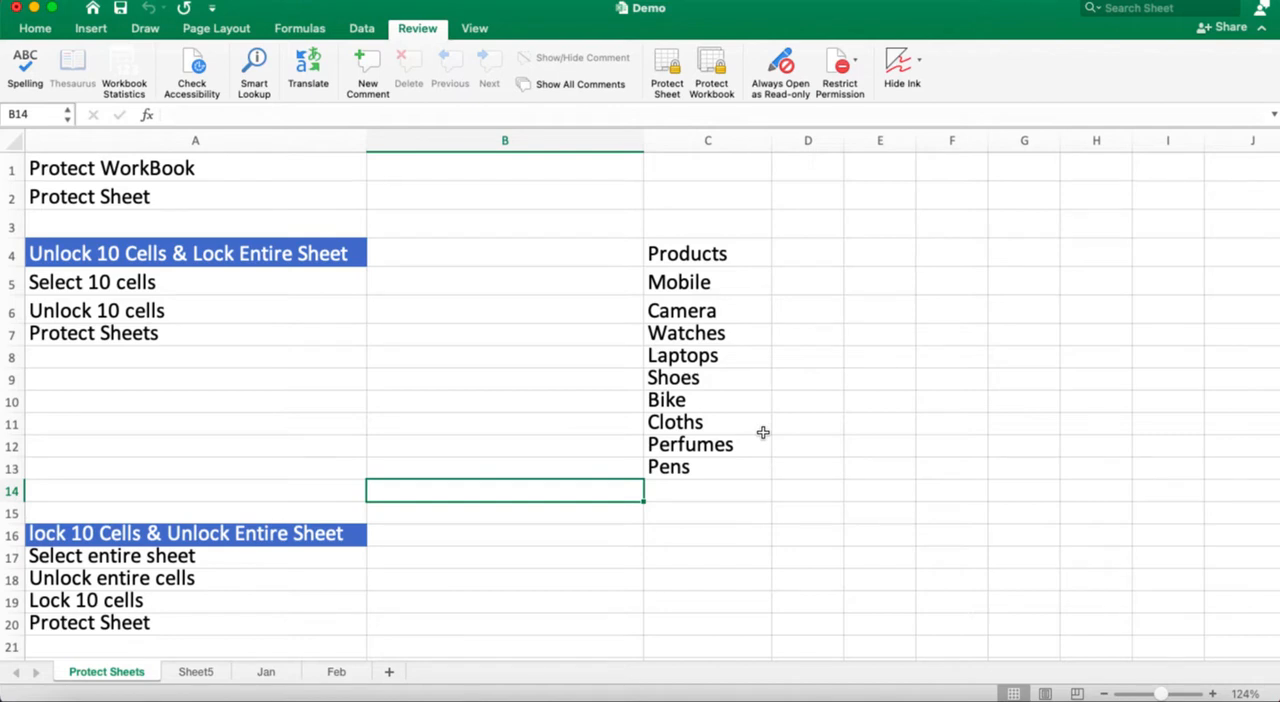
Step: Protect the workbook structure, entering and verifying a workbook password
{"action": "left_click", "coordinate": [37, 31]}
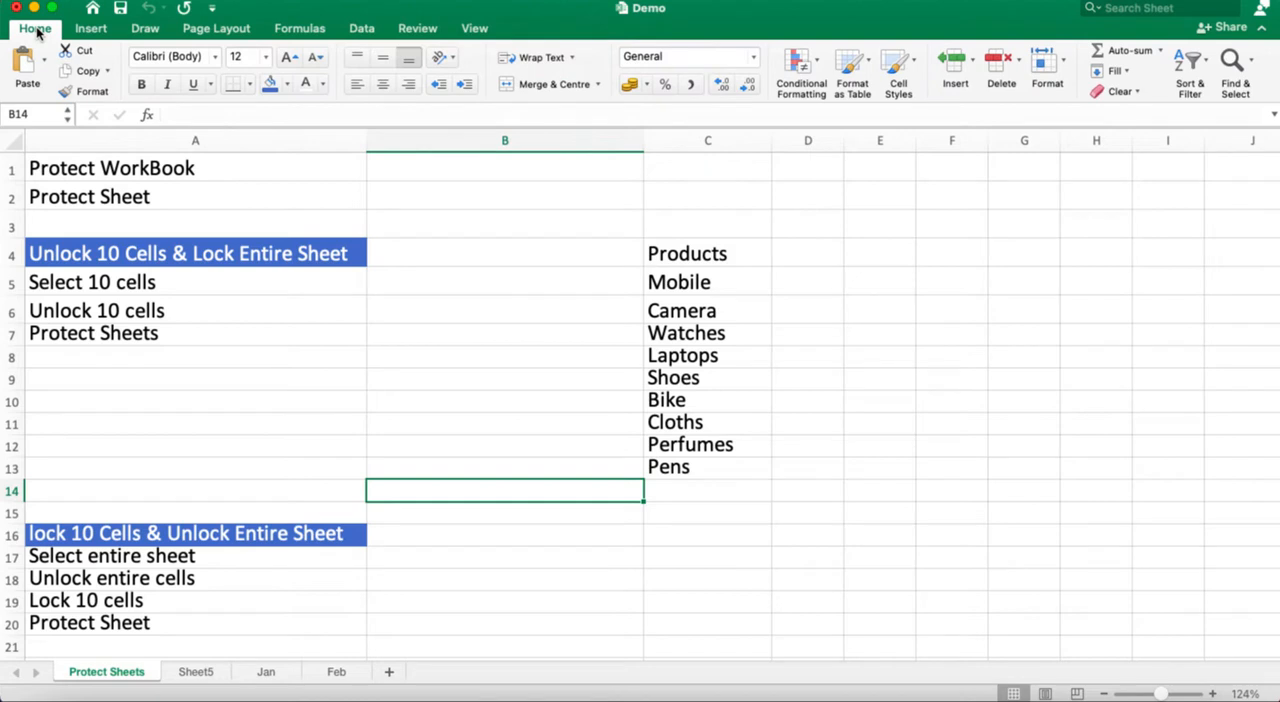
{"action": "left_click", "coordinate": [418, 29]}
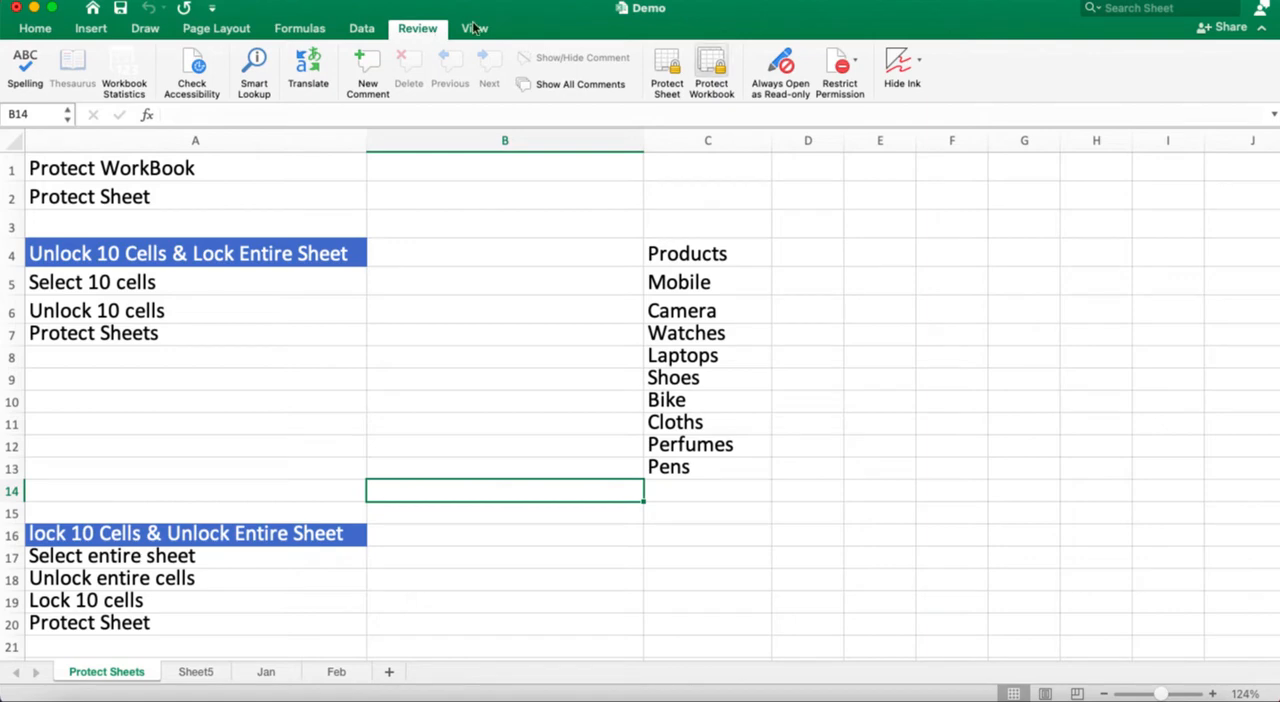
{"action": "left_click", "coordinate": [716, 74]}
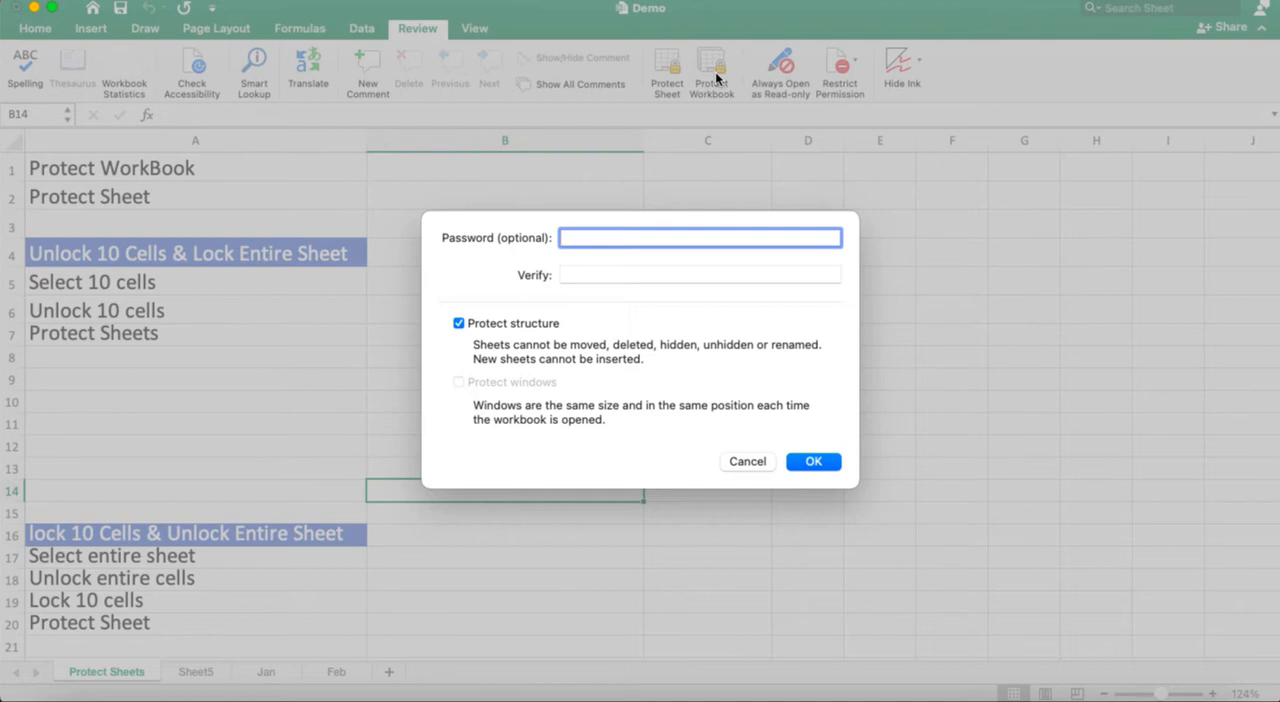
{"action": "type", "text": "123"}
{"action": "left_click", "coordinate": [622, 286]}
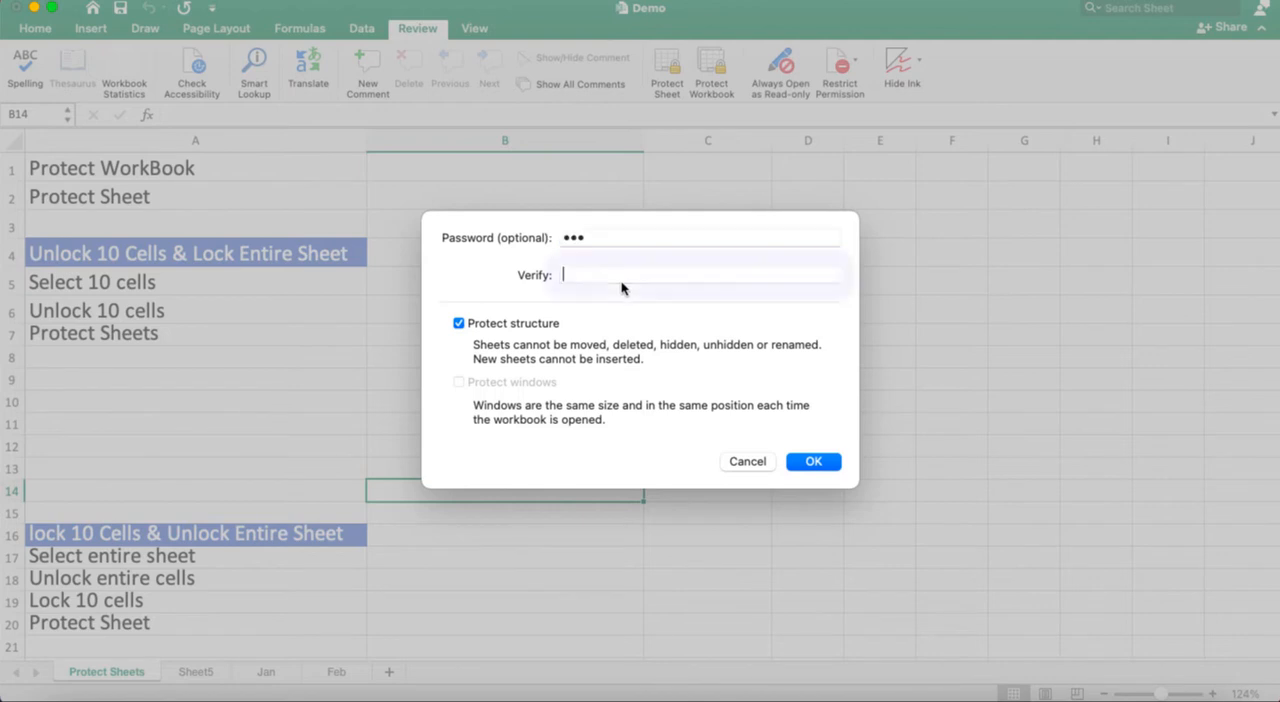
{"action": "type", "text": "123"}
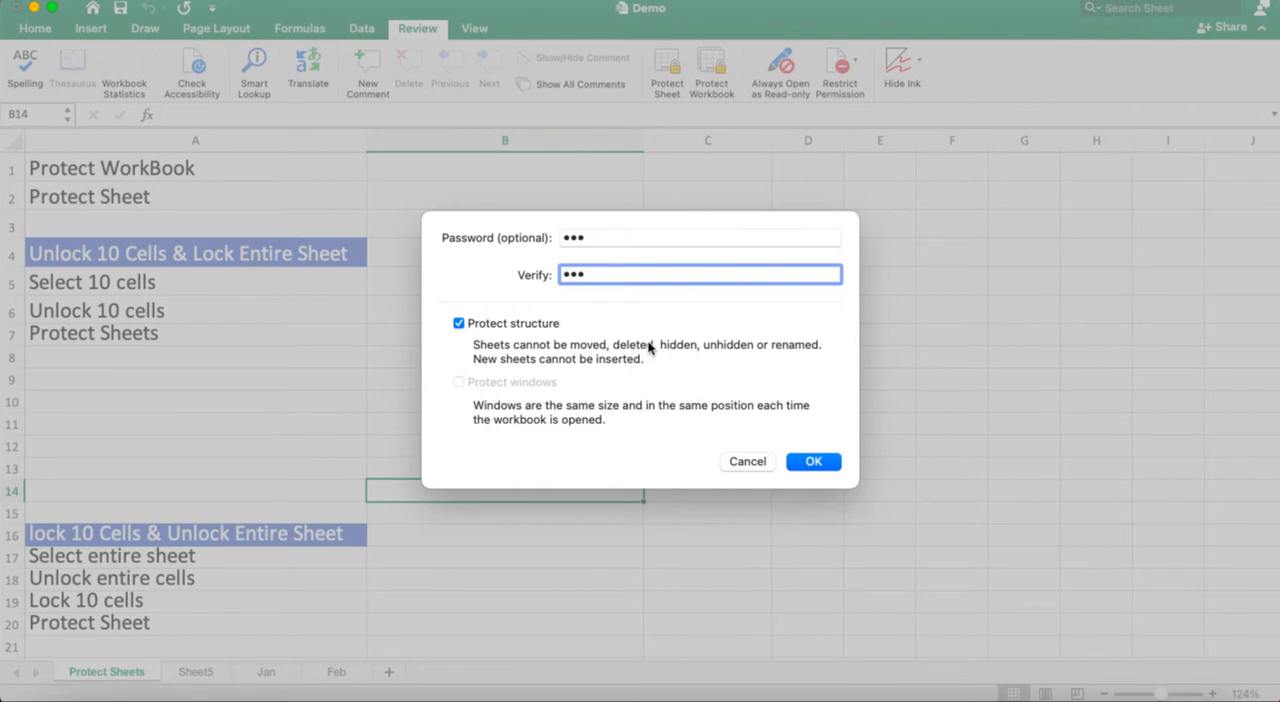
{"action": "left_click", "coordinate": [811, 468]}
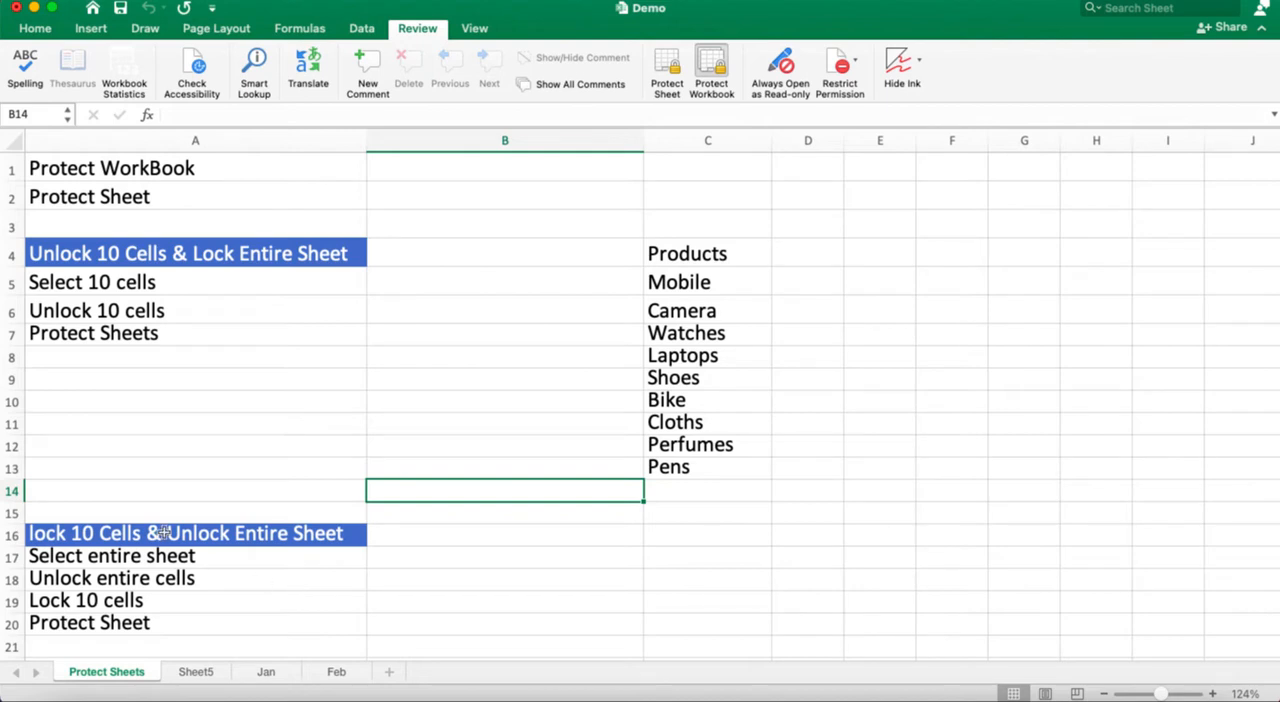
Step: Check which sheet commands are available for the Protect Sheets worksheet while the workbook is protected
{"action": "right_click", "coordinate": [104, 680]}
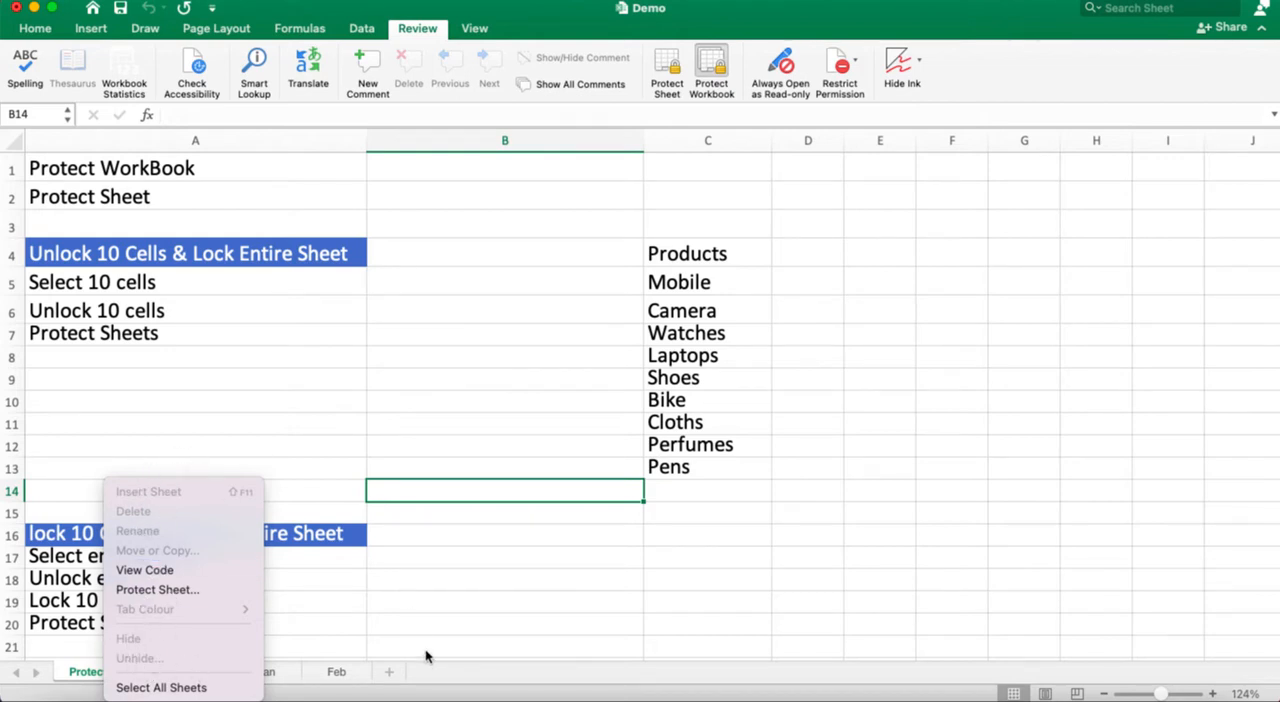
{"action": "left_click", "coordinate": [441, 619]}
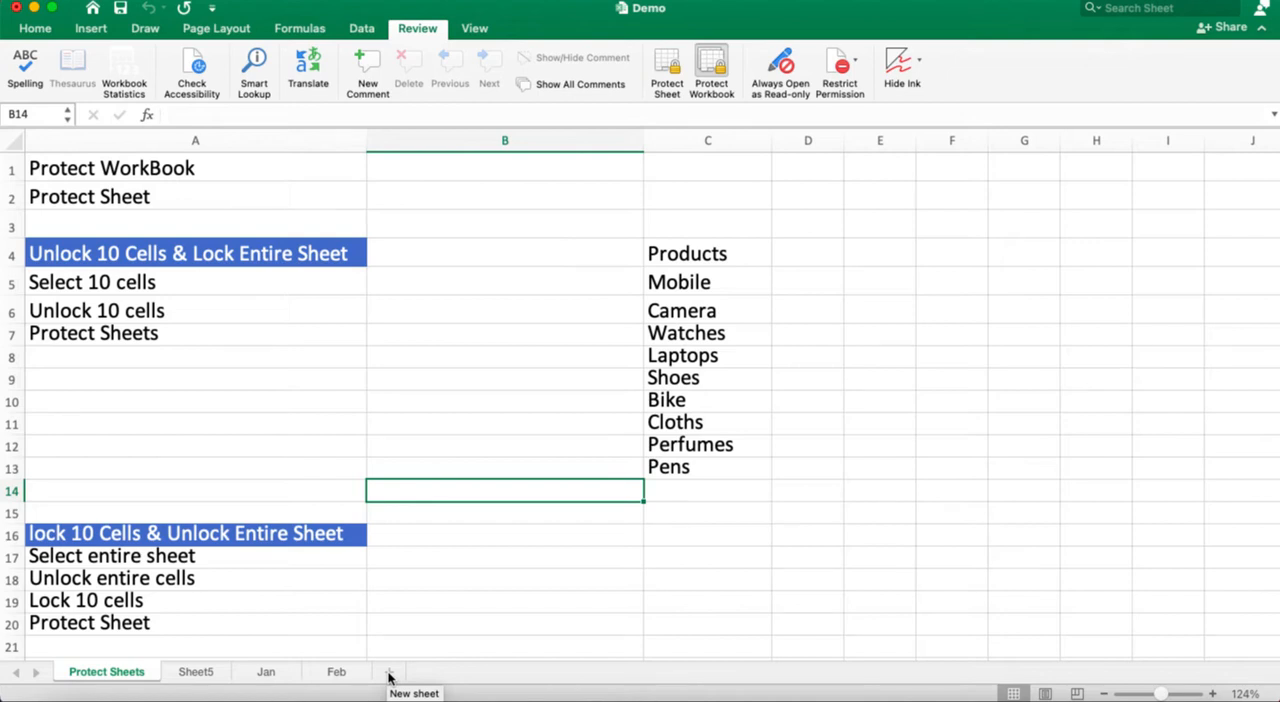
Step: Try to protect the Protect Sheets worksheet by entering a sheet password without its verification
{"action": "right_click", "coordinate": [98, 677]}
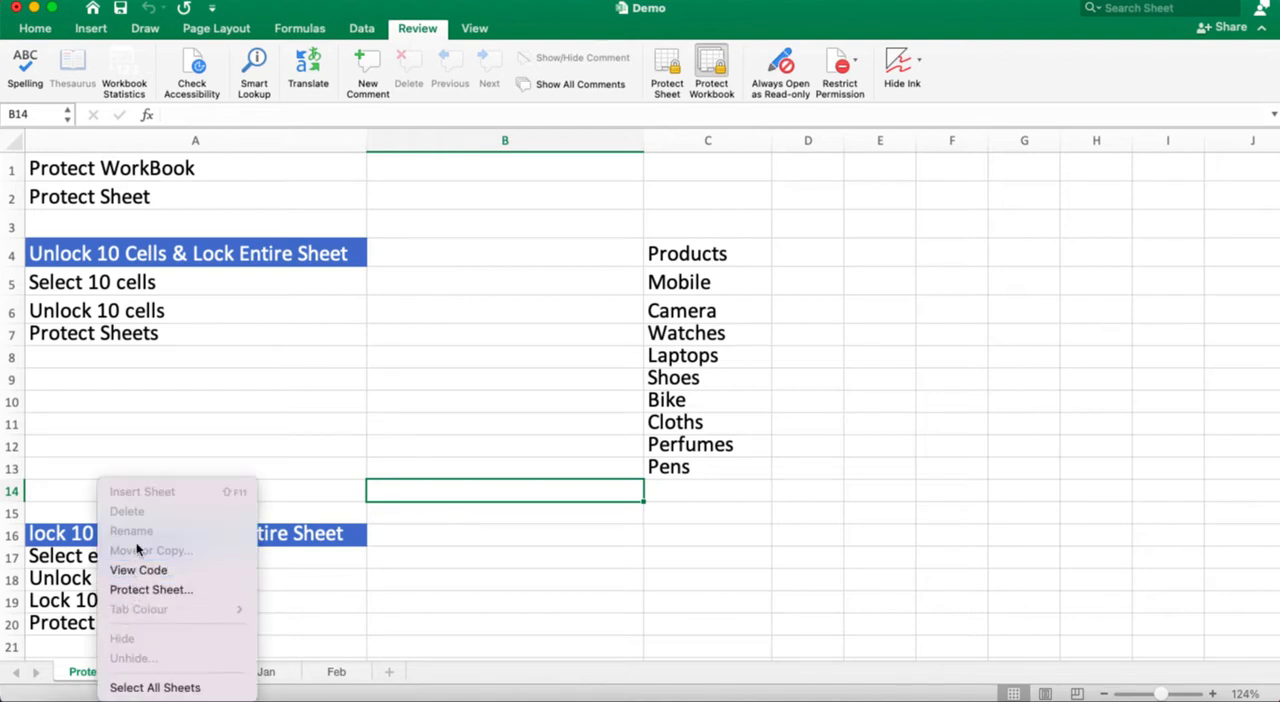
{"action": "left_click", "coordinate": [181, 590]}
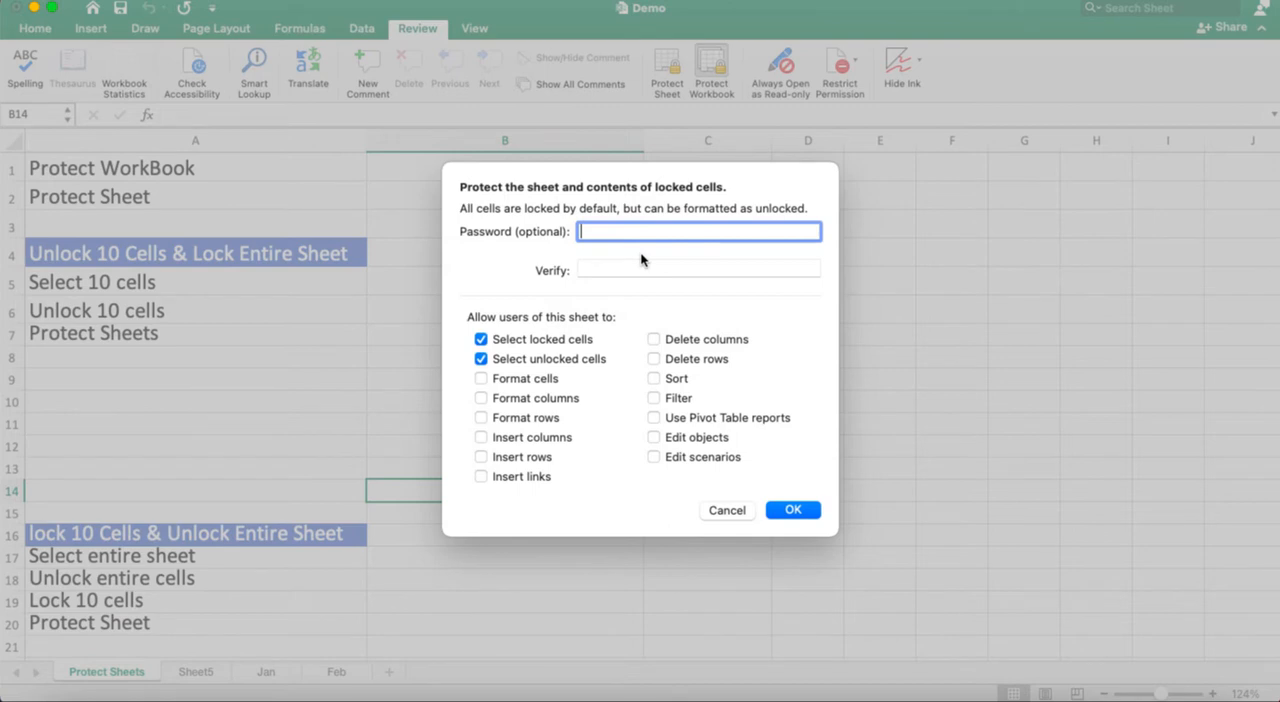
{"action": "type", "text": "123"}
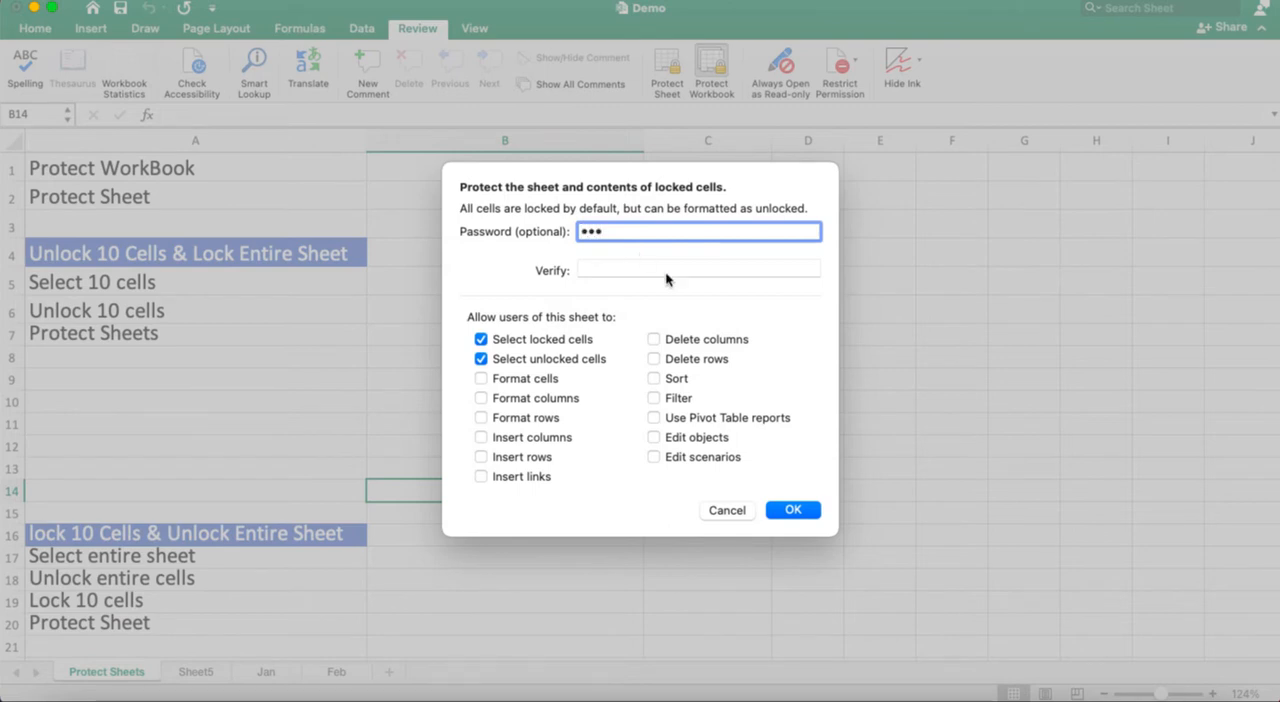
{"action": "left_click", "coordinate": [797, 511]}
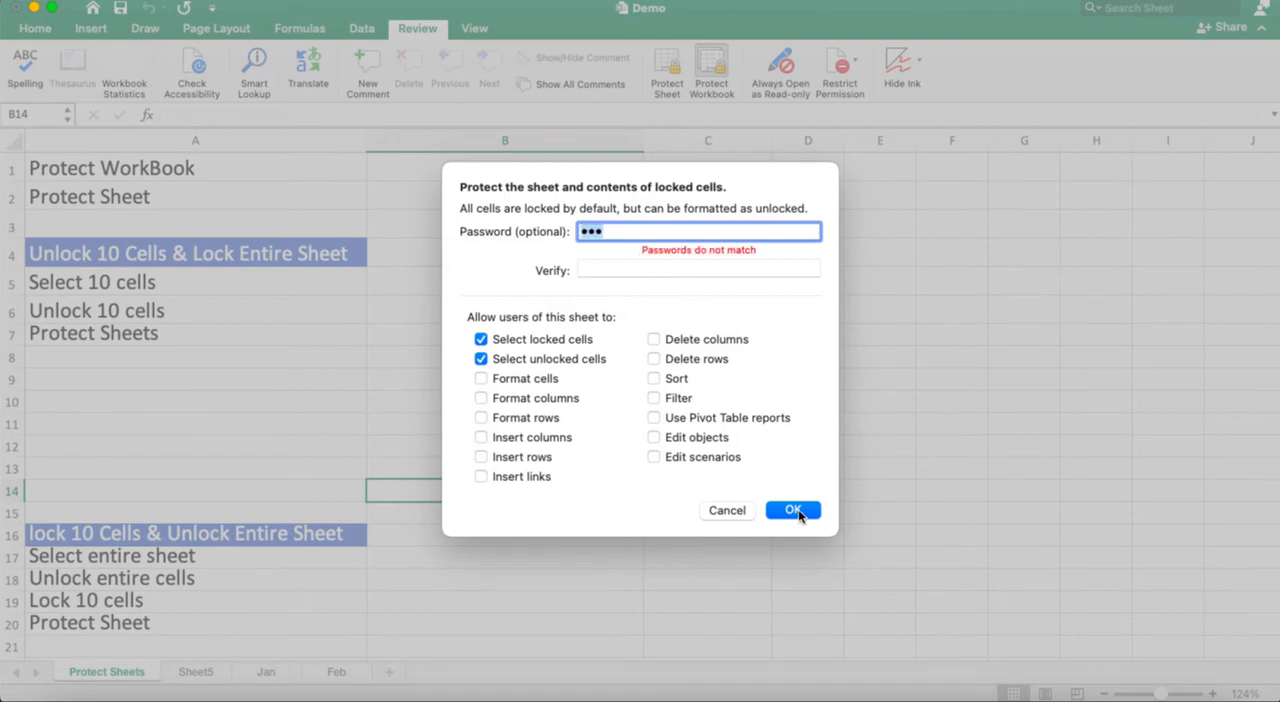
{"action": "left_click", "coordinate": [798, 509]}
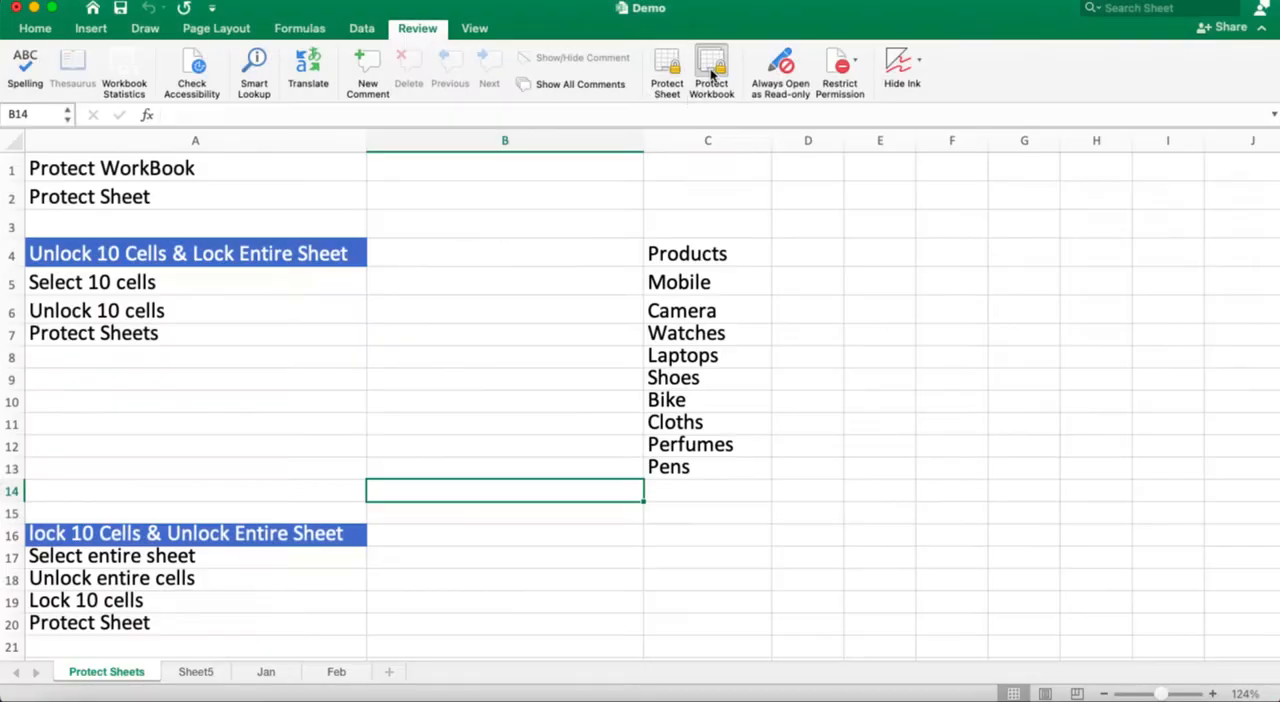
Step: Remove the workbook structure protection by entering the workbook password
{"action": "left_click", "coordinate": [711, 70]}
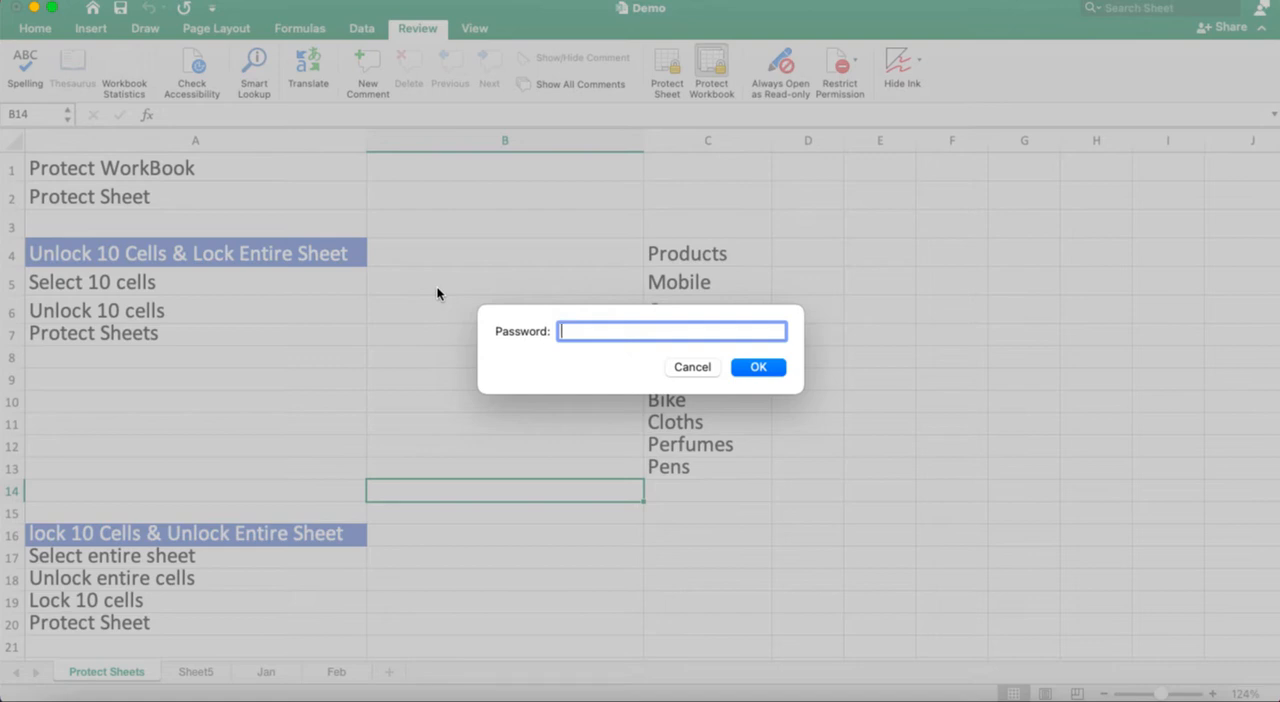
{"action": "type", "text": "123"}
{"action": "left_click", "coordinate": [766, 371]}
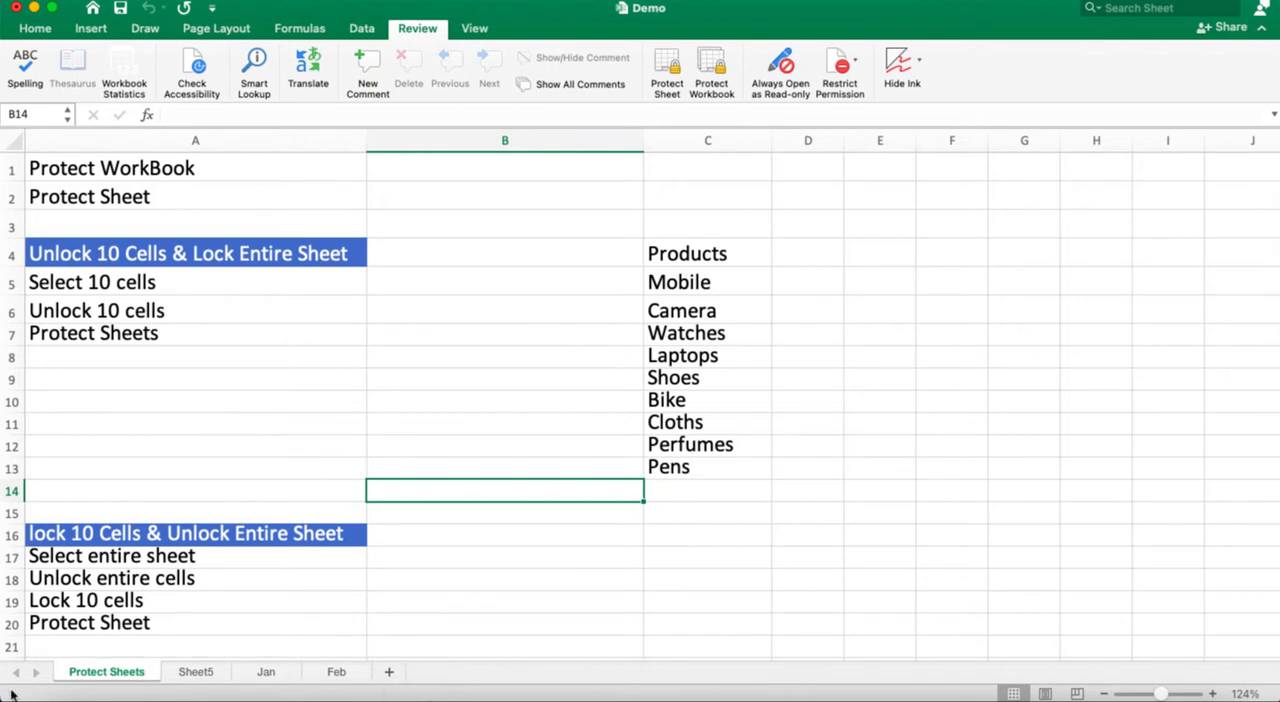
Step: Check the sheet commands for the Protect Sheets worksheet again and view the Sheet5 and Jan sheets
{"action": "right_click", "coordinate": [108, 673]}
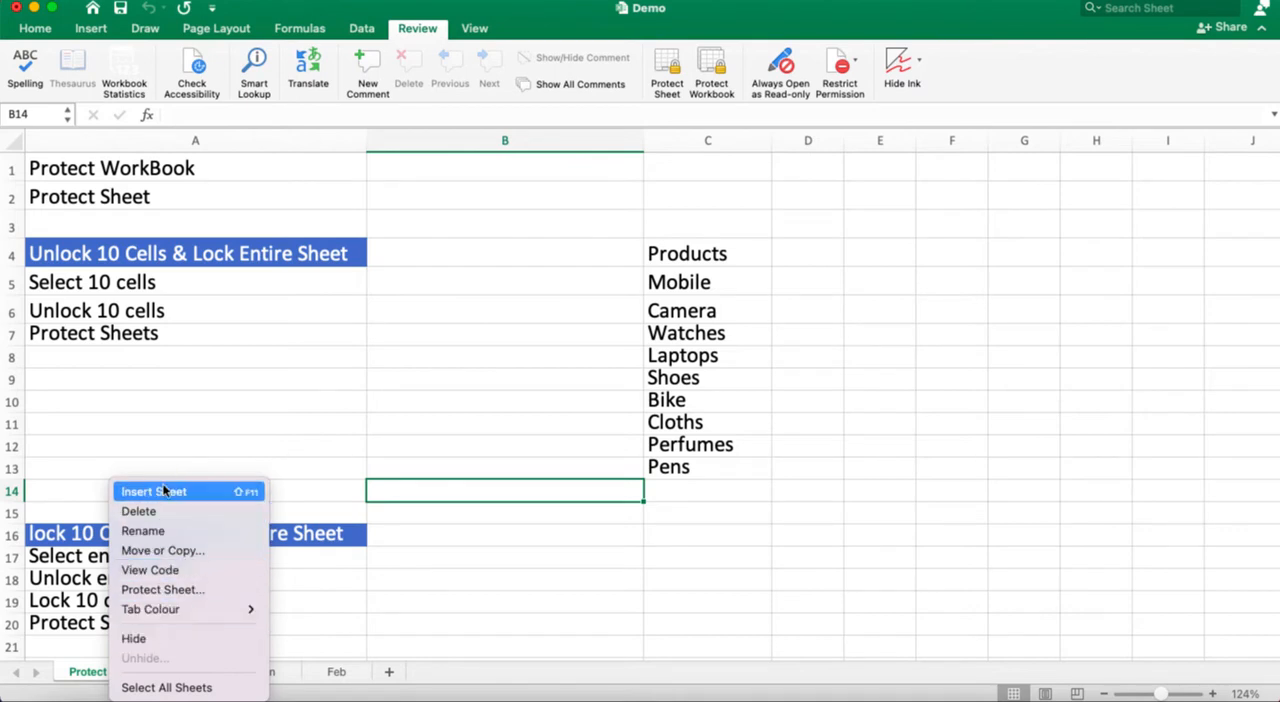
{"action": "left_click", "coordinate": [300, 351]}
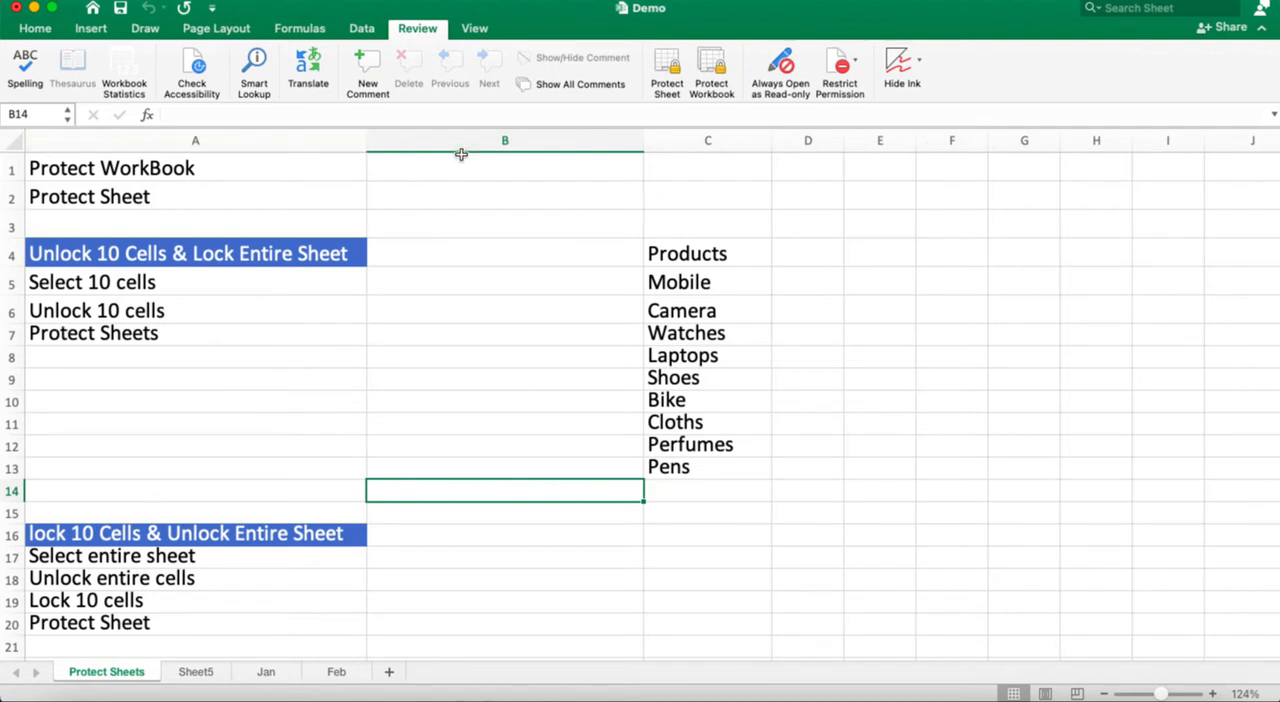
{"action": "left_click", "coordinate": [193, 672]}
{"action": "left_click", "coordinate": [262, 676]}
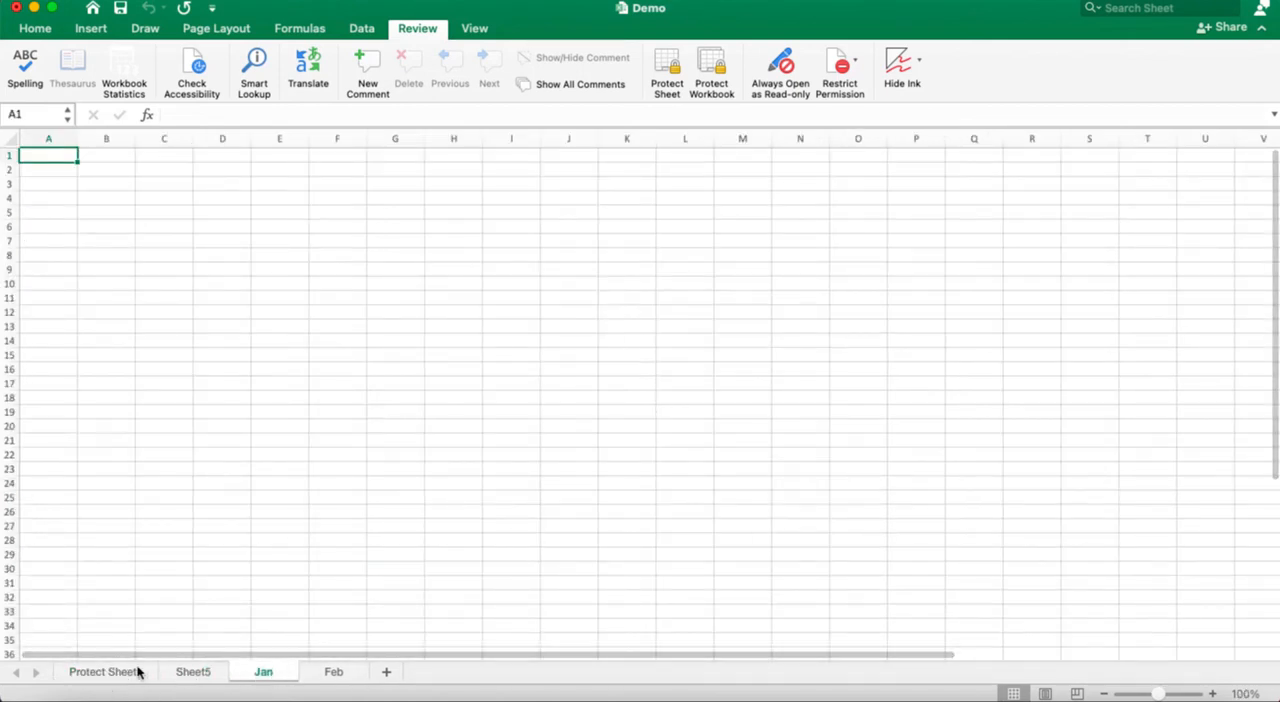
{"action": "left_click", "coordinate": [100, 672]}
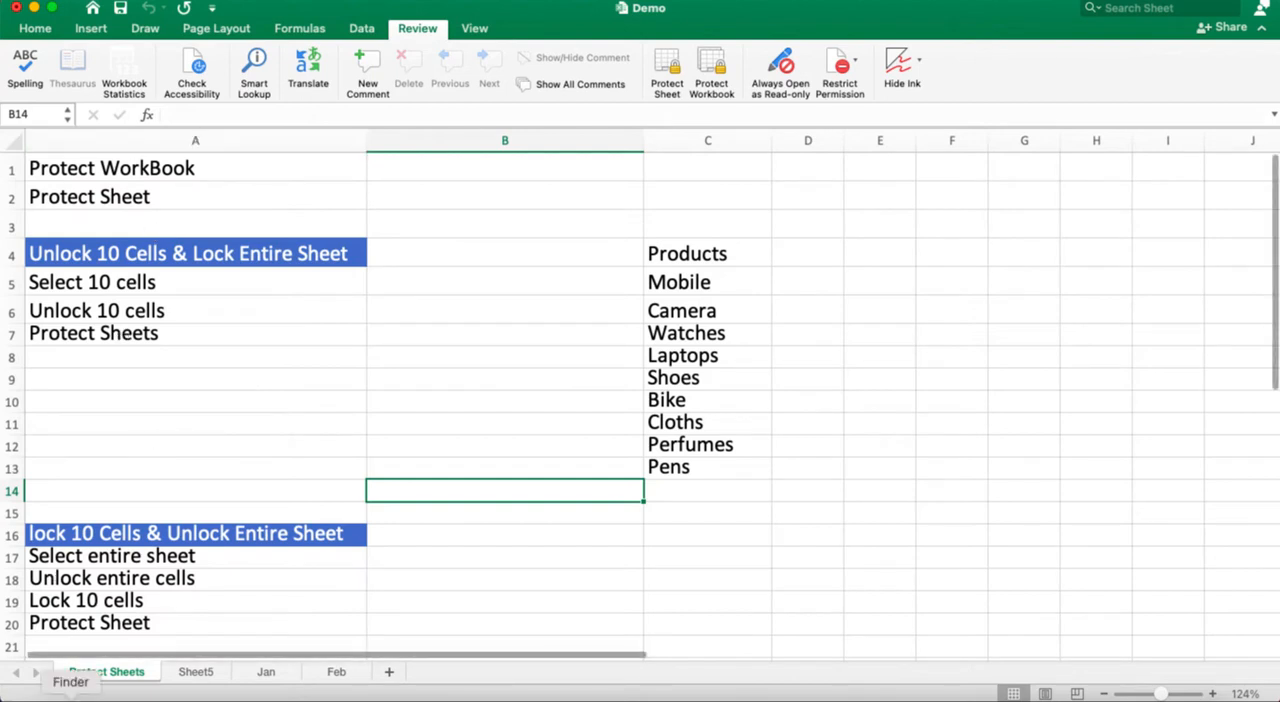
Step: Protect the Protect Sheets worksheet with a verified sheet password, allowing only selection of locked and unlocked cells
{"action": "right_click", "coordinate": [105, 676]}
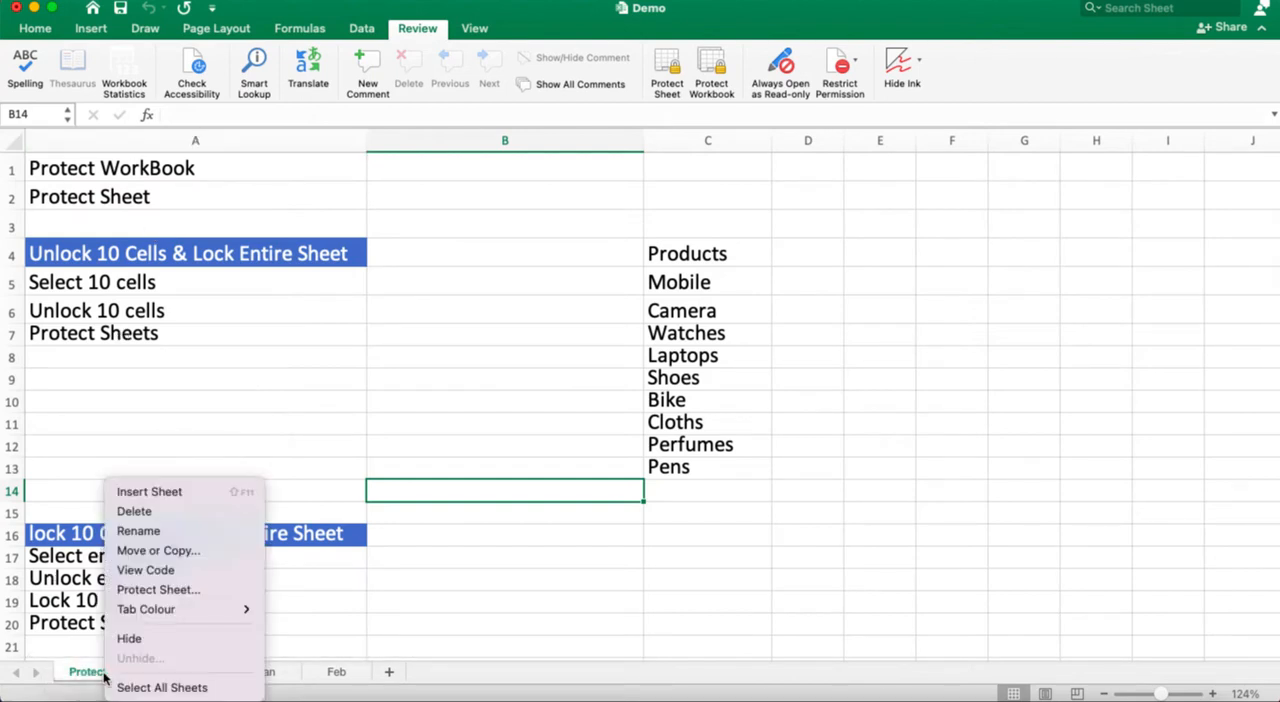
{"action": "left_click", "coordinate": [140, 591]}
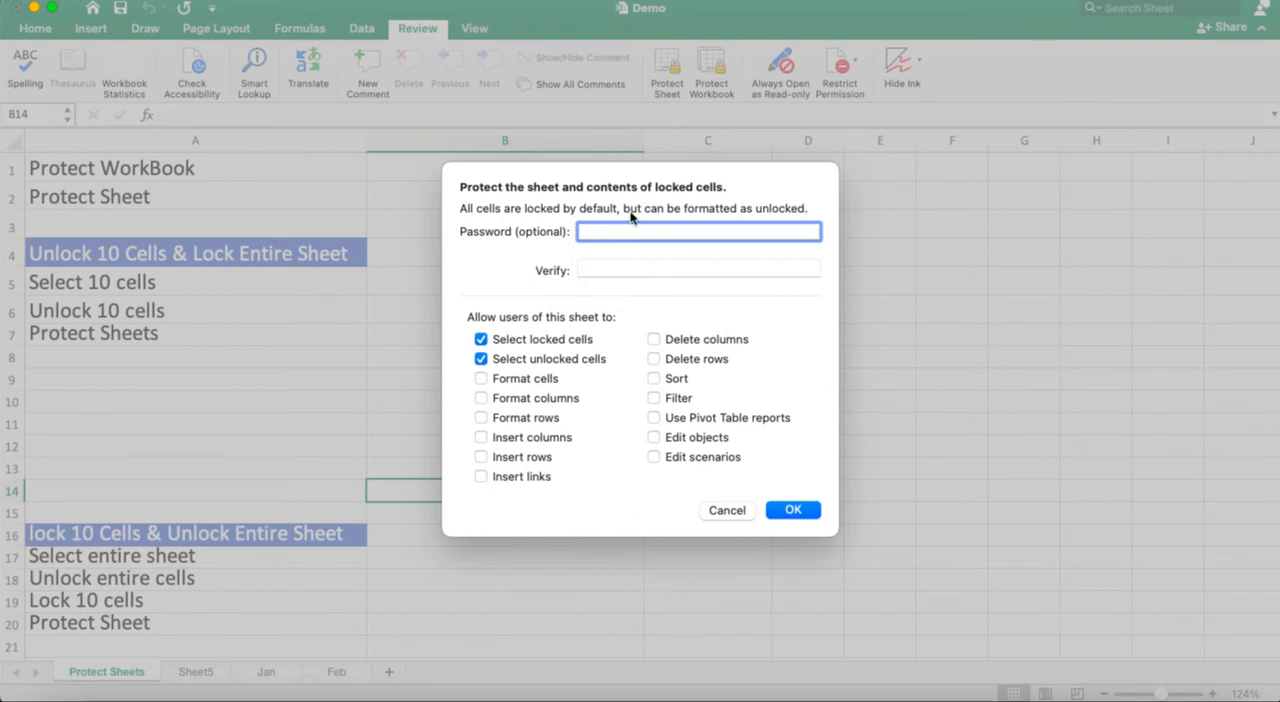
{"action": "type", "text": "1"}
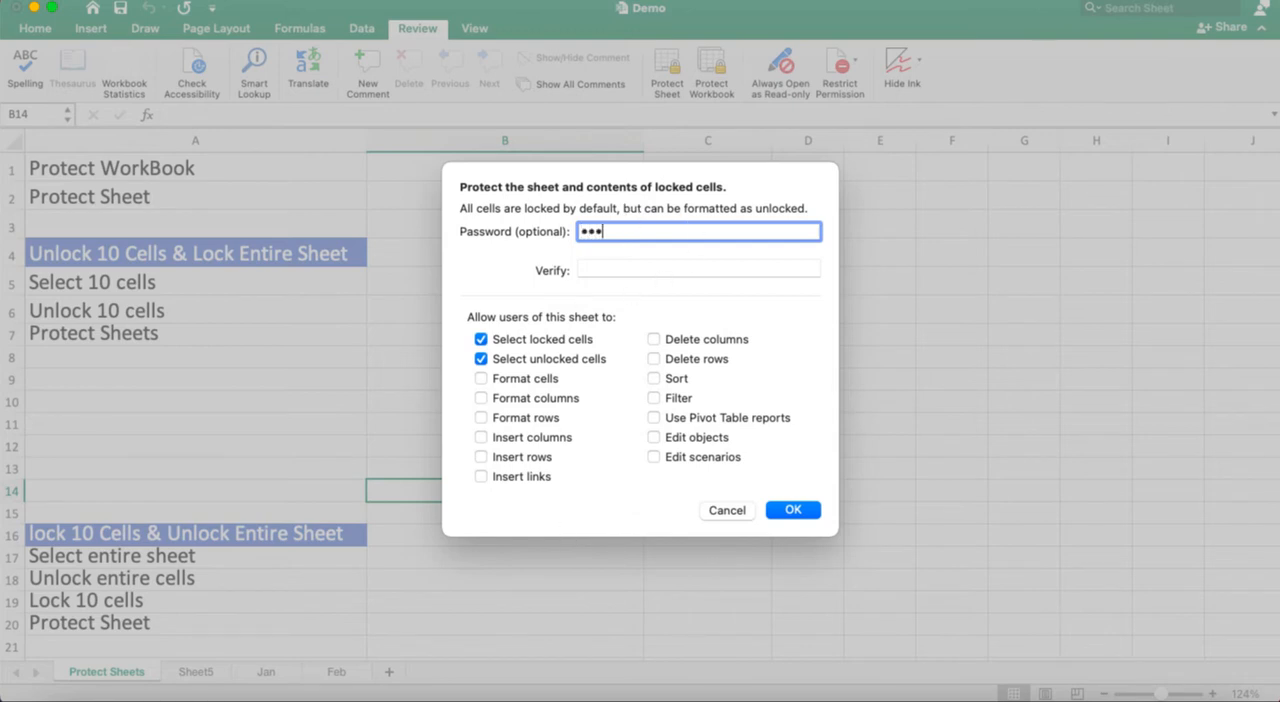
{"action": "left_click", "coordinate": [657, 266]}
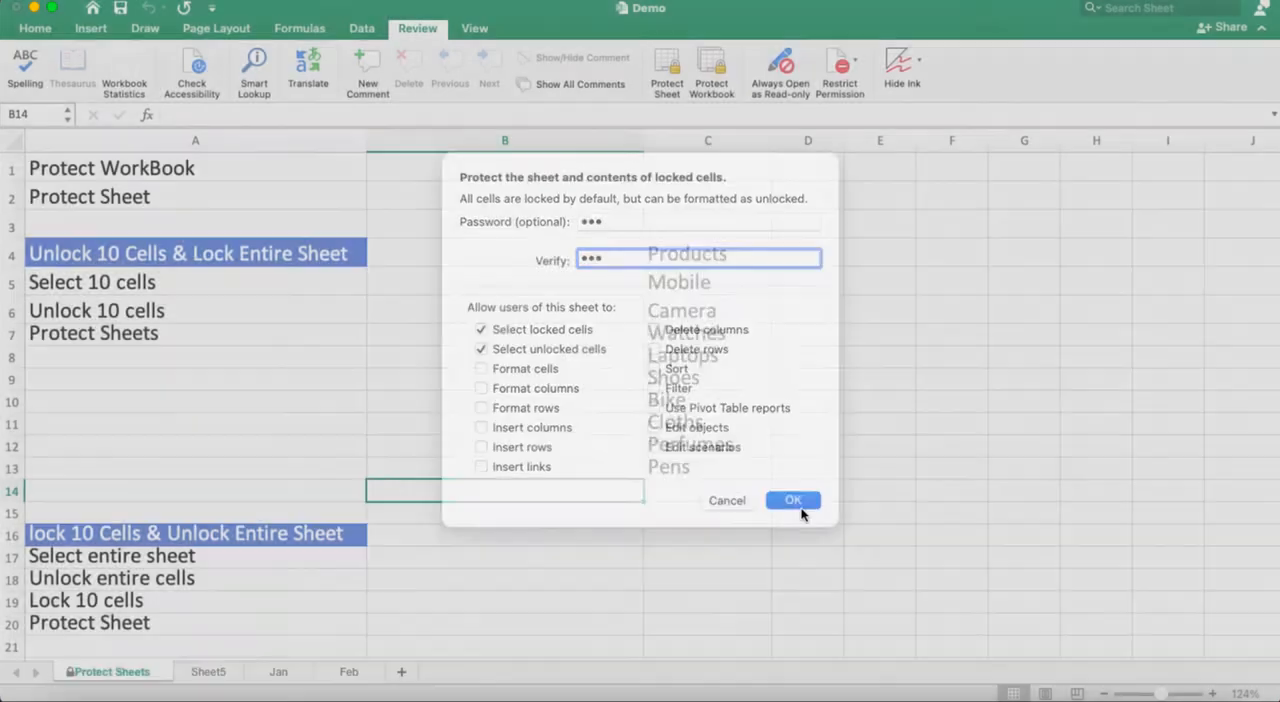
{"action": "left_click", "coordinate": [797, 511]}
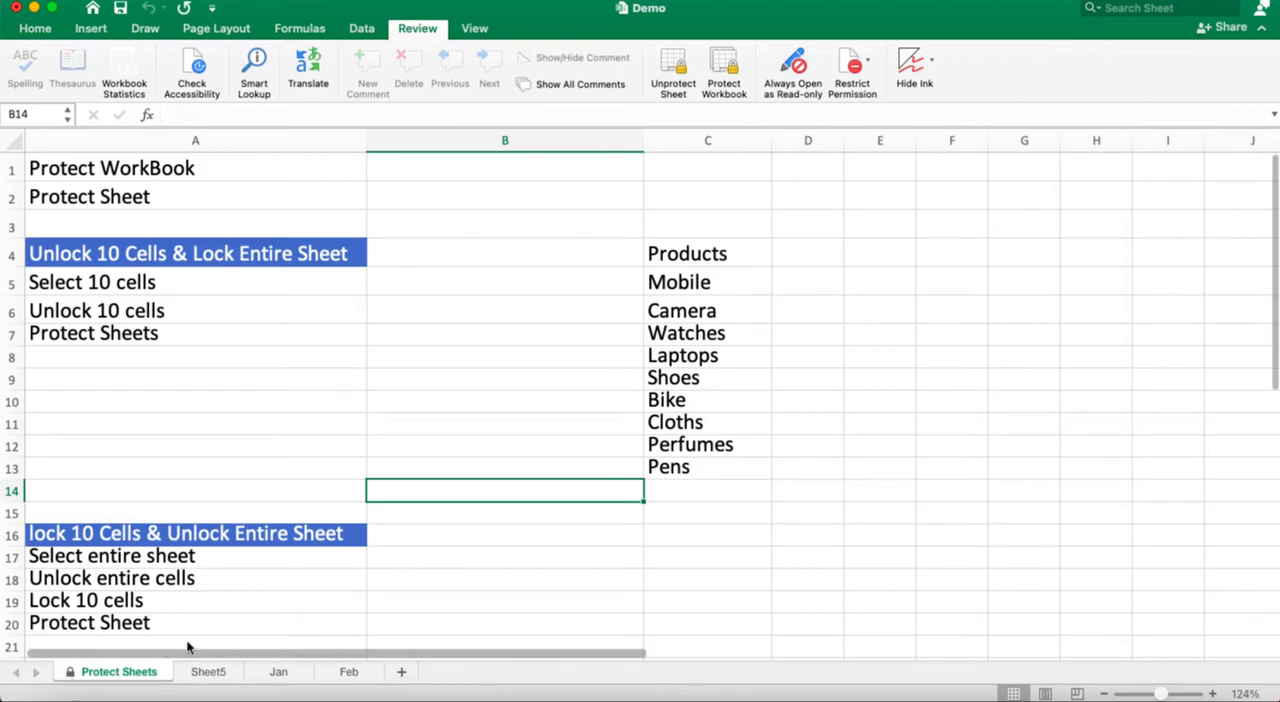
Step: Test the sheet protection by trying to edit cells C6, A6 and I7 on the Protect Sheets worksheet
{"action": "double_click", "coordinate": [716, 311]}
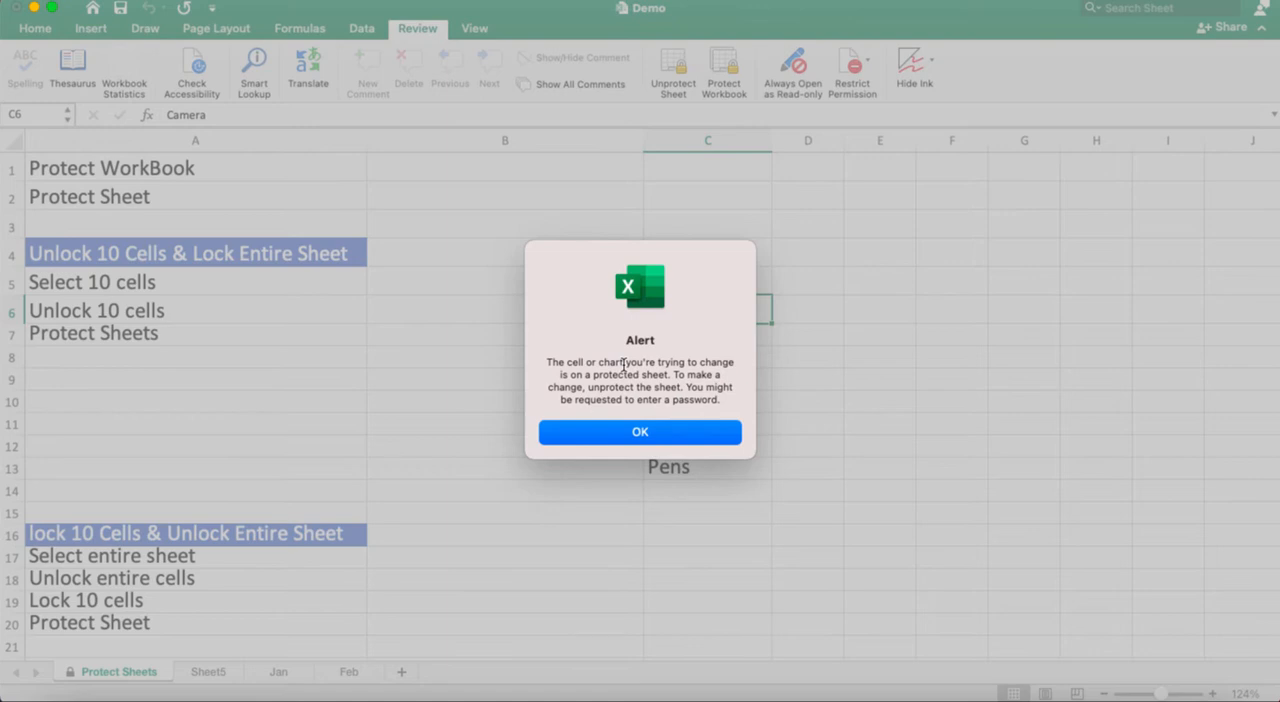
{"action": "left_click", "coordinate": [598, 428]}
{"action": "left_click", "coordinate": [243, 304]}
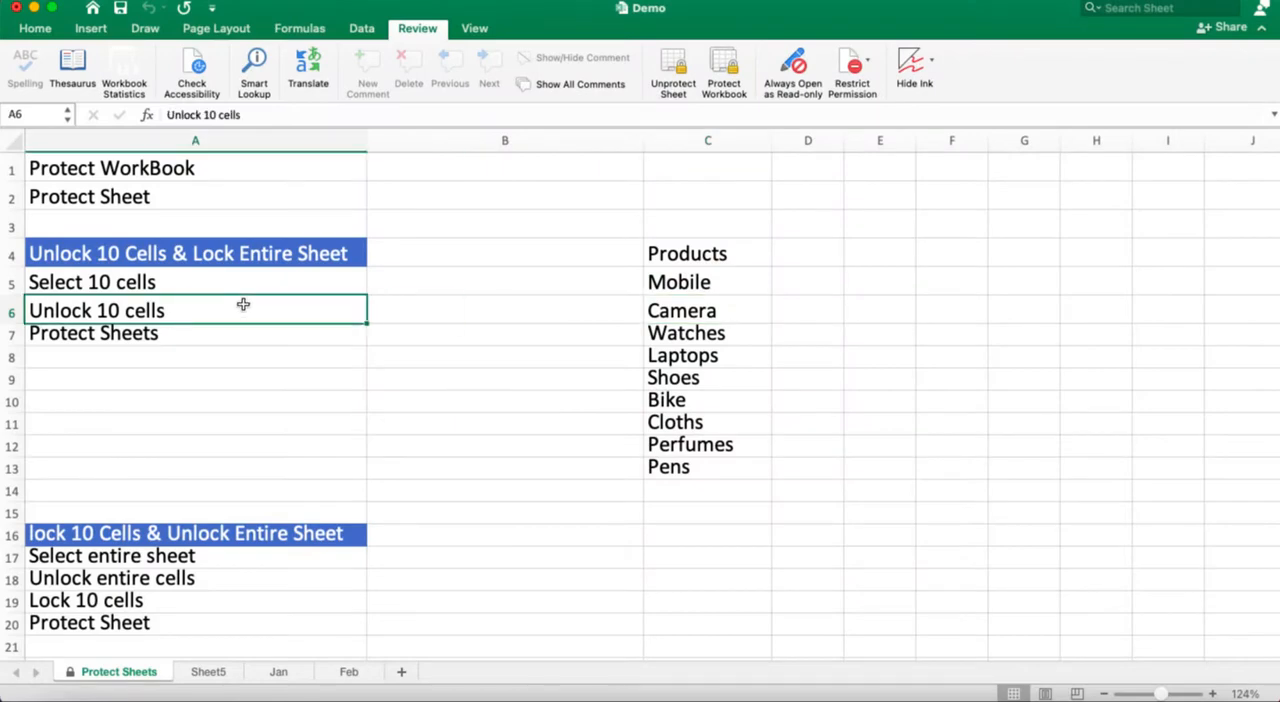
{"action": "double_click", "coordinate": [243, 304]}
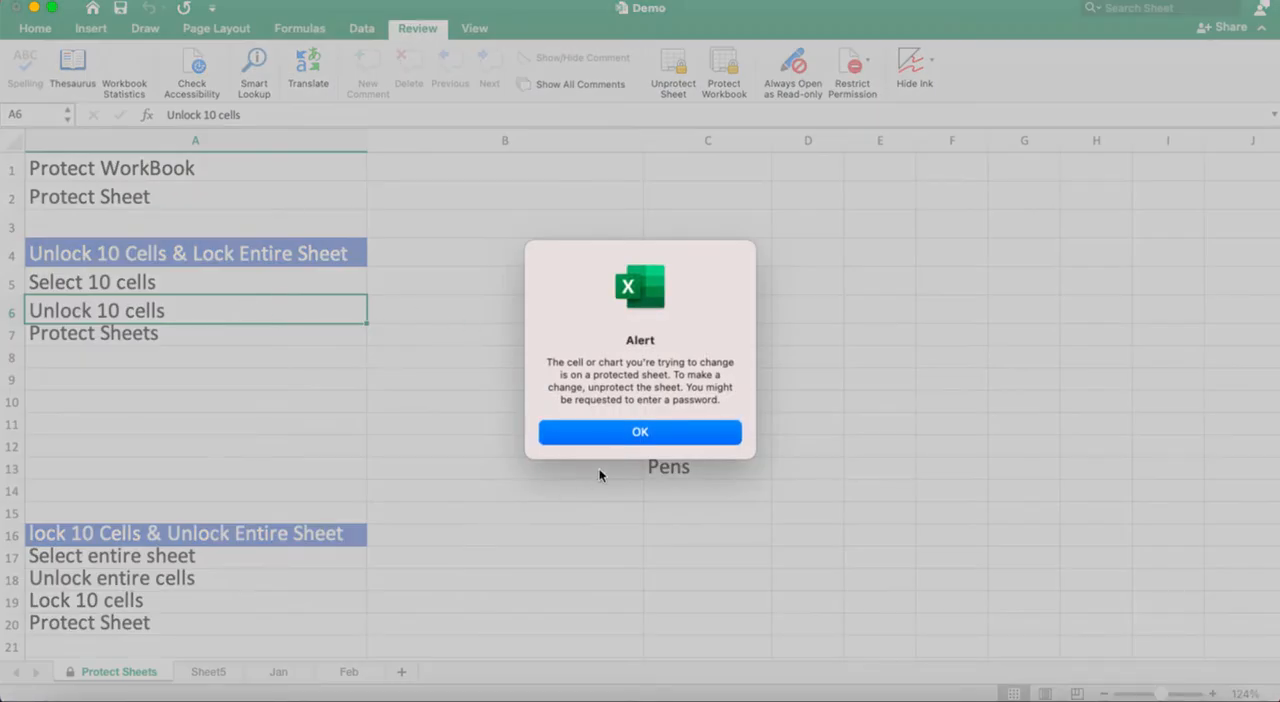
{"action": "left_click", "coordinate": [609, 431]}
{"action": "double_click", "coordinate": [1141, 341]}
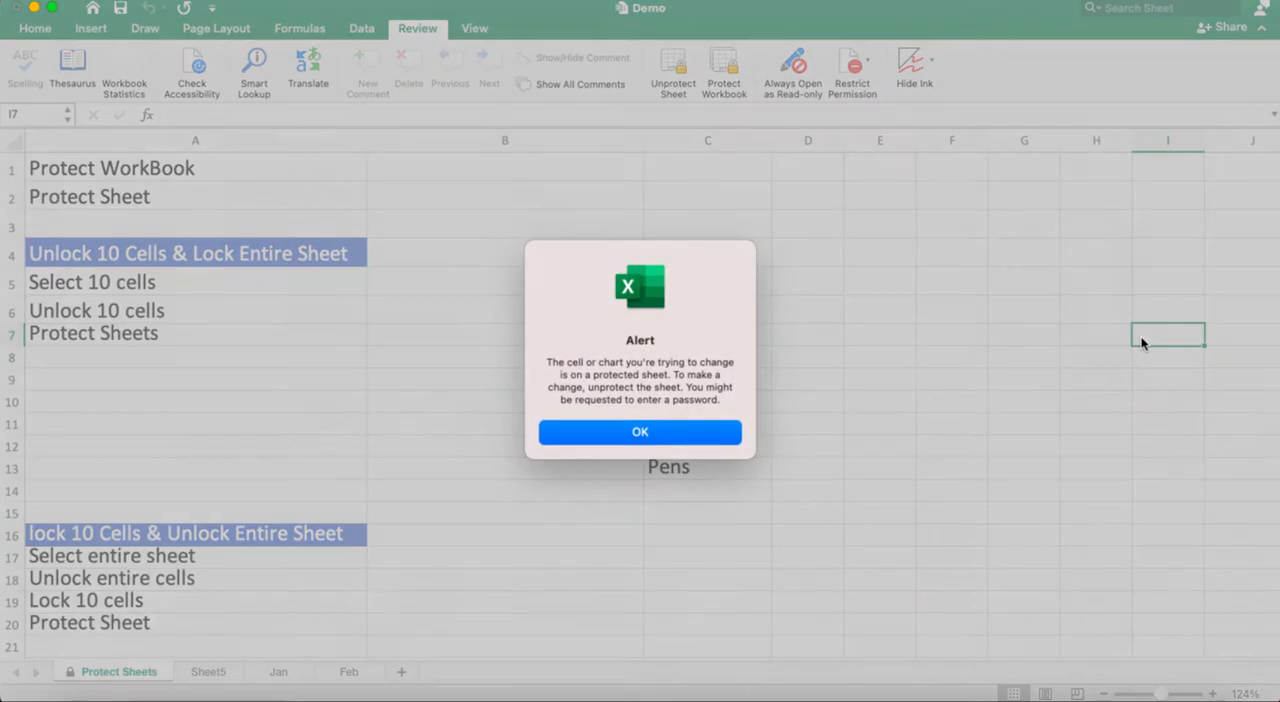
{"action": "left_click", "coordinate": [588, 432]}
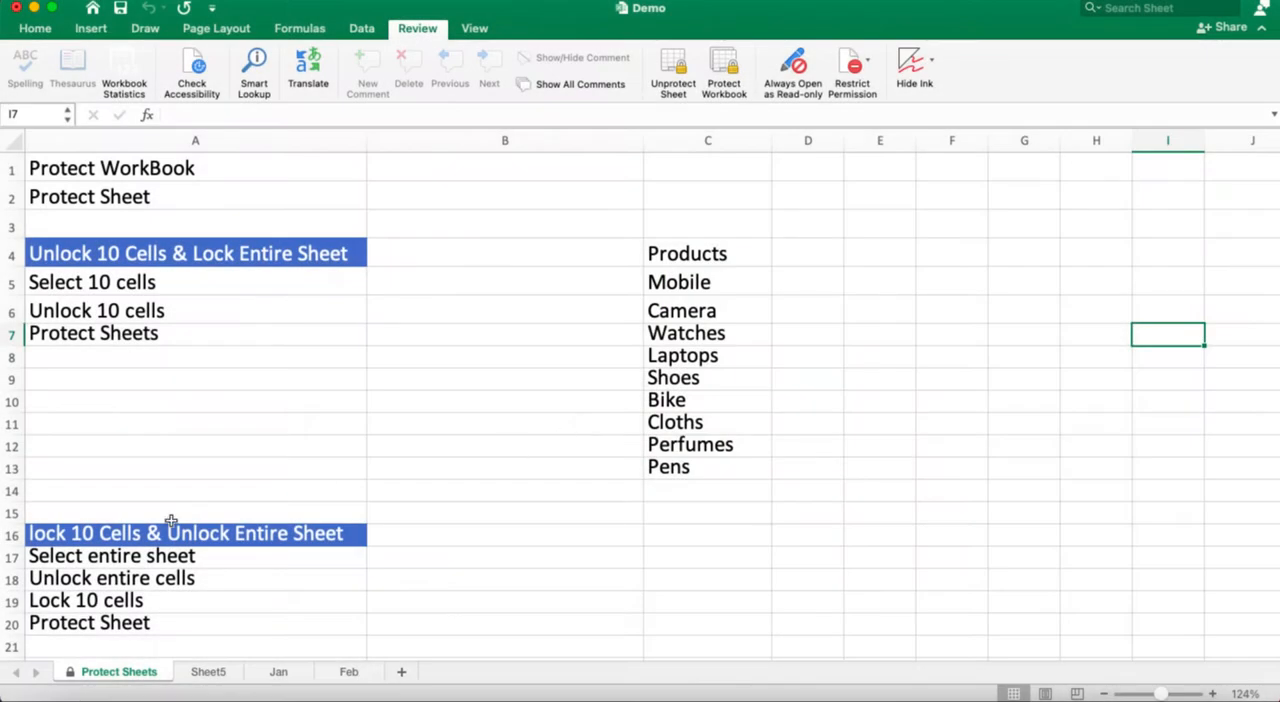
Step: Enter the sample text "greg" in cell H24 of Sheet5 and return to the Protect Sheets worksheet
{"action": "left_click", "coordinate": [210, 672]}
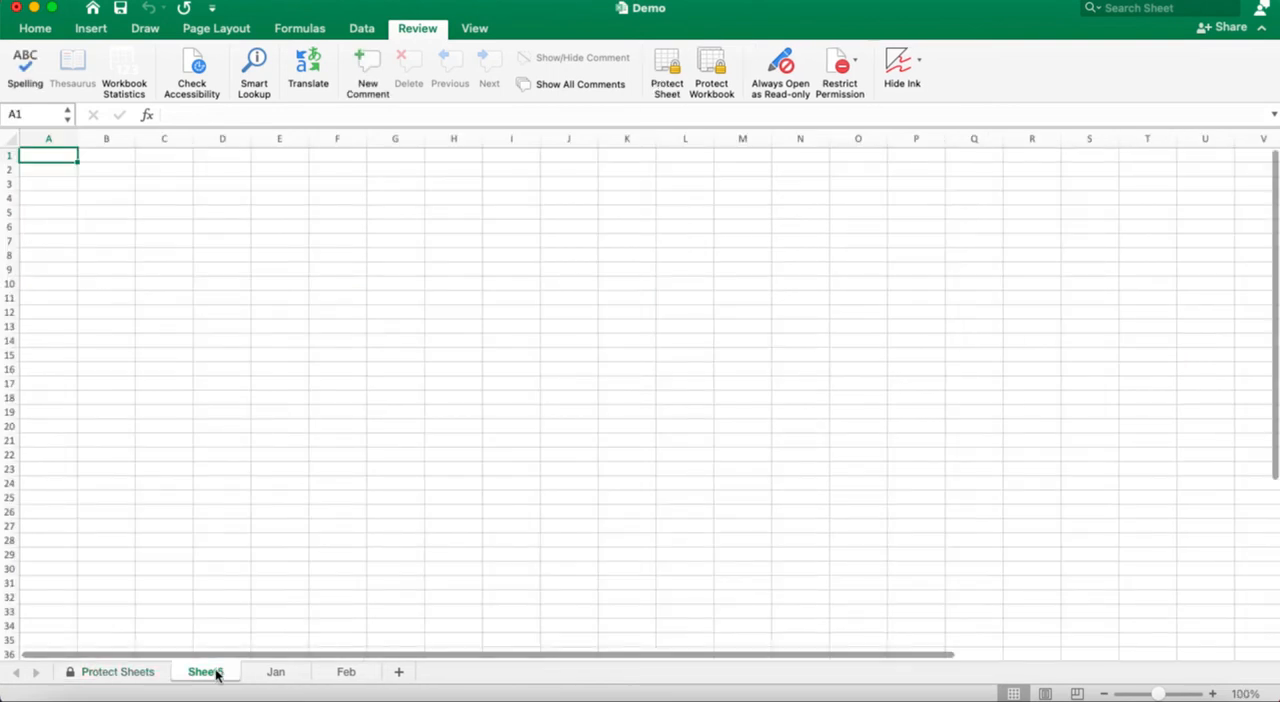
{"action": "double_click", "coordinate": [480, 483]}
{"action": "type", "text": "greg"}
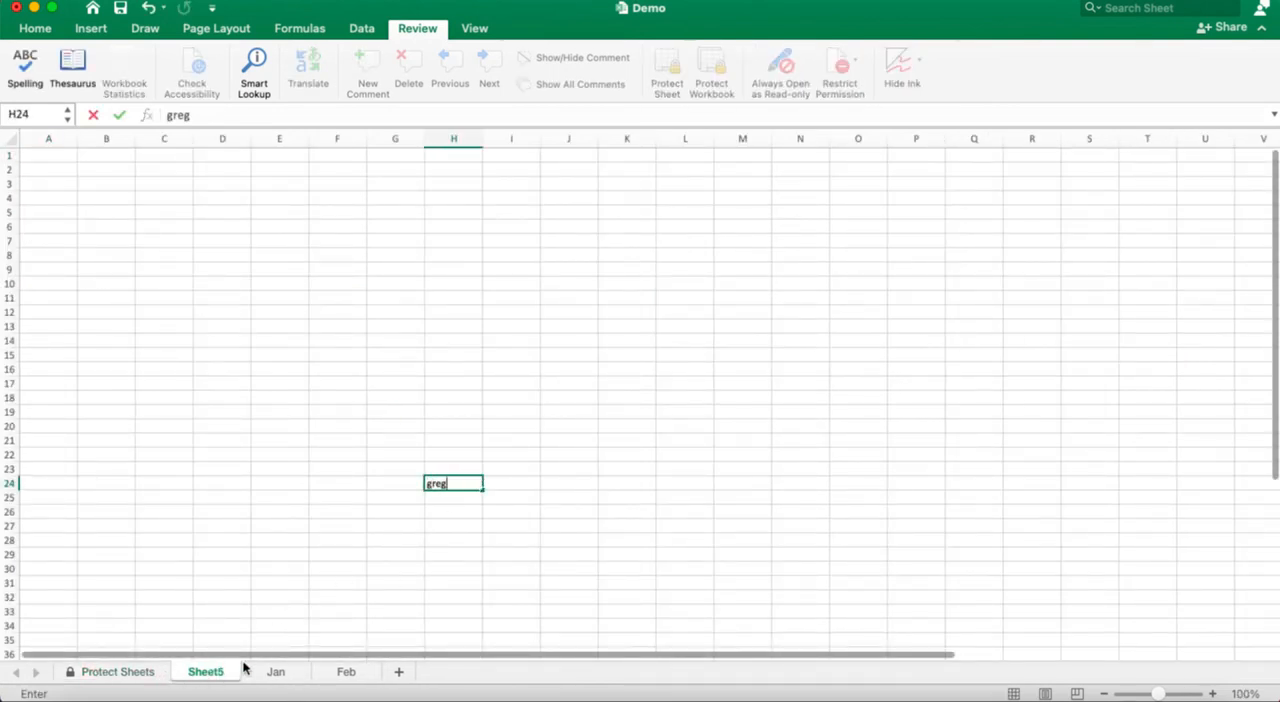
{"action": "left_click", "coordinate": [90, 675]}
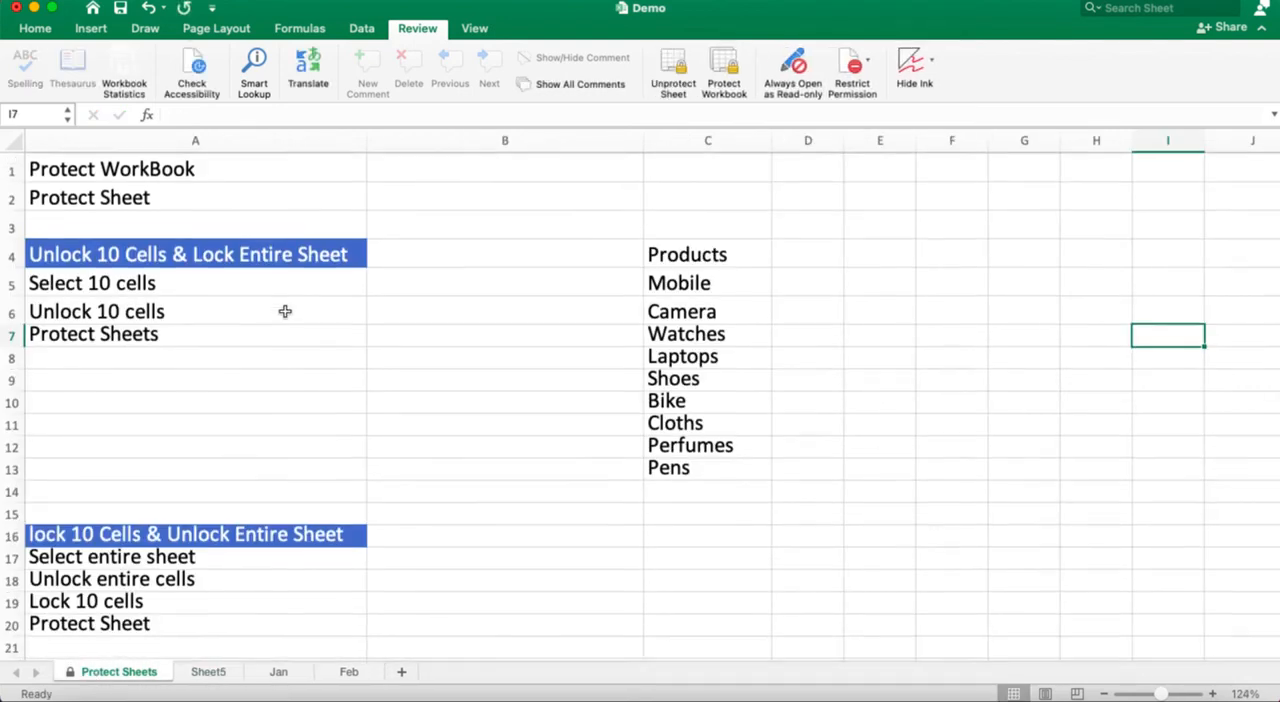
Step: Remove the protection from the Protect Sheets worksheet by entering the sheet password
{"action": "scroll", "coordinate": [285, 312], "scroll_direction": "up", "scroll_amount": 1}
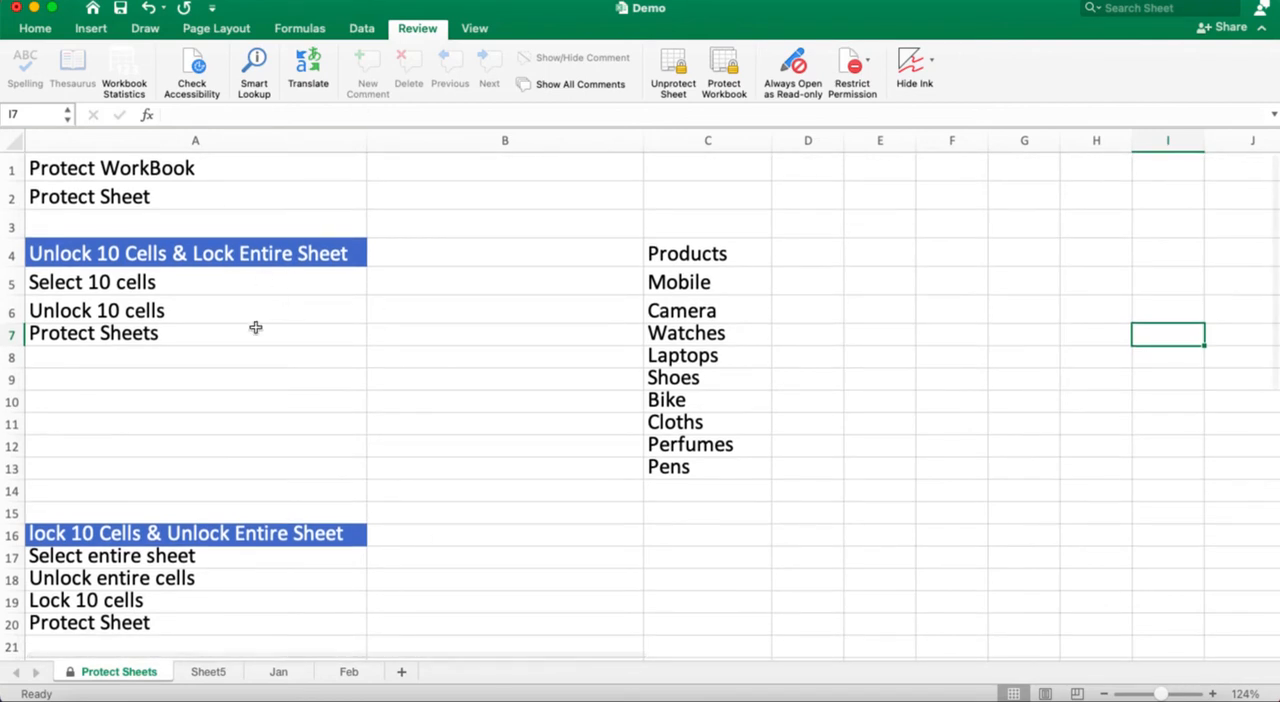
{"action": "right_click", "coordinate": [105, 681]}
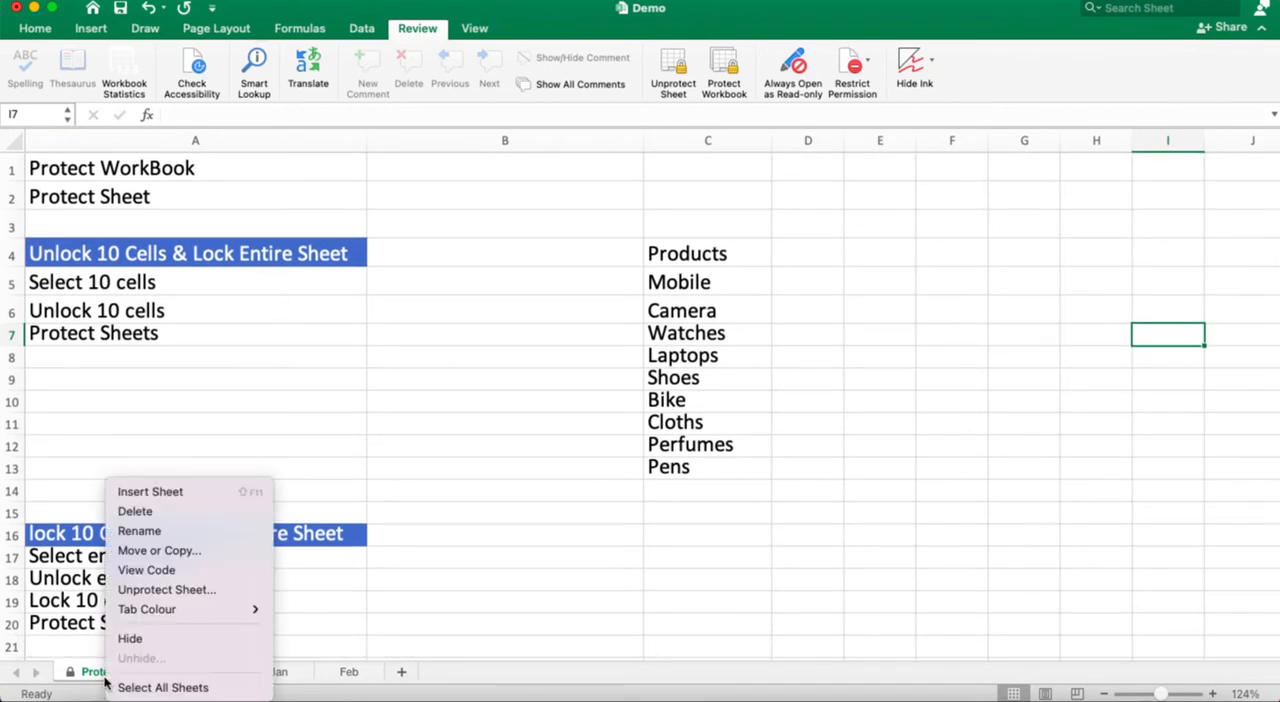
{"action": "left_click", "coordinate": [148, 589]}
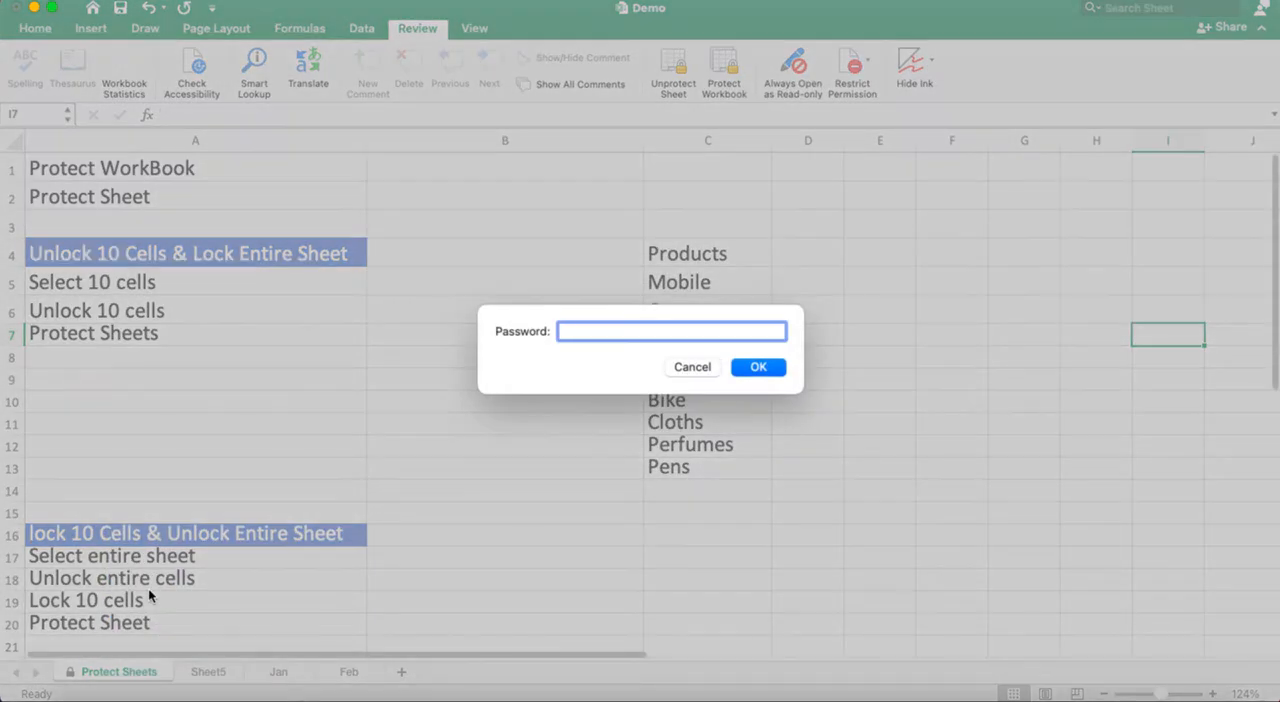
{"action": "type", "text": "1"}
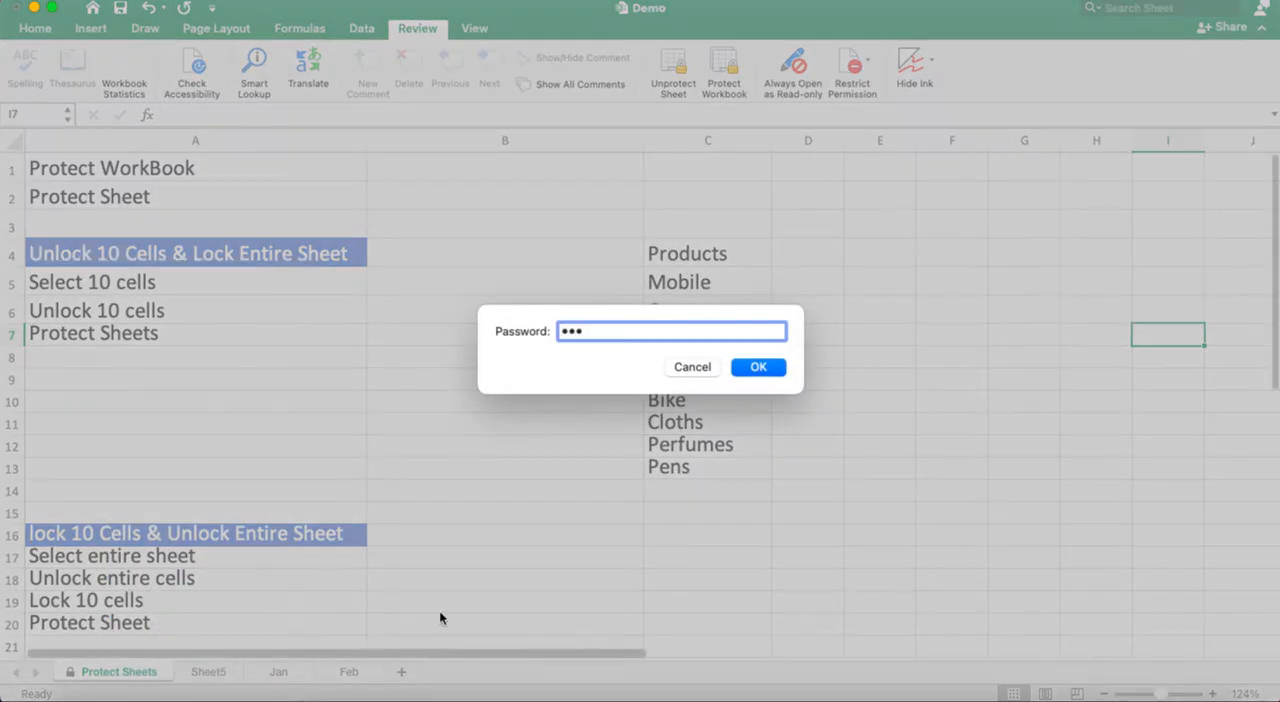
{"action": "left_click", "coordinate": [762, 369]}
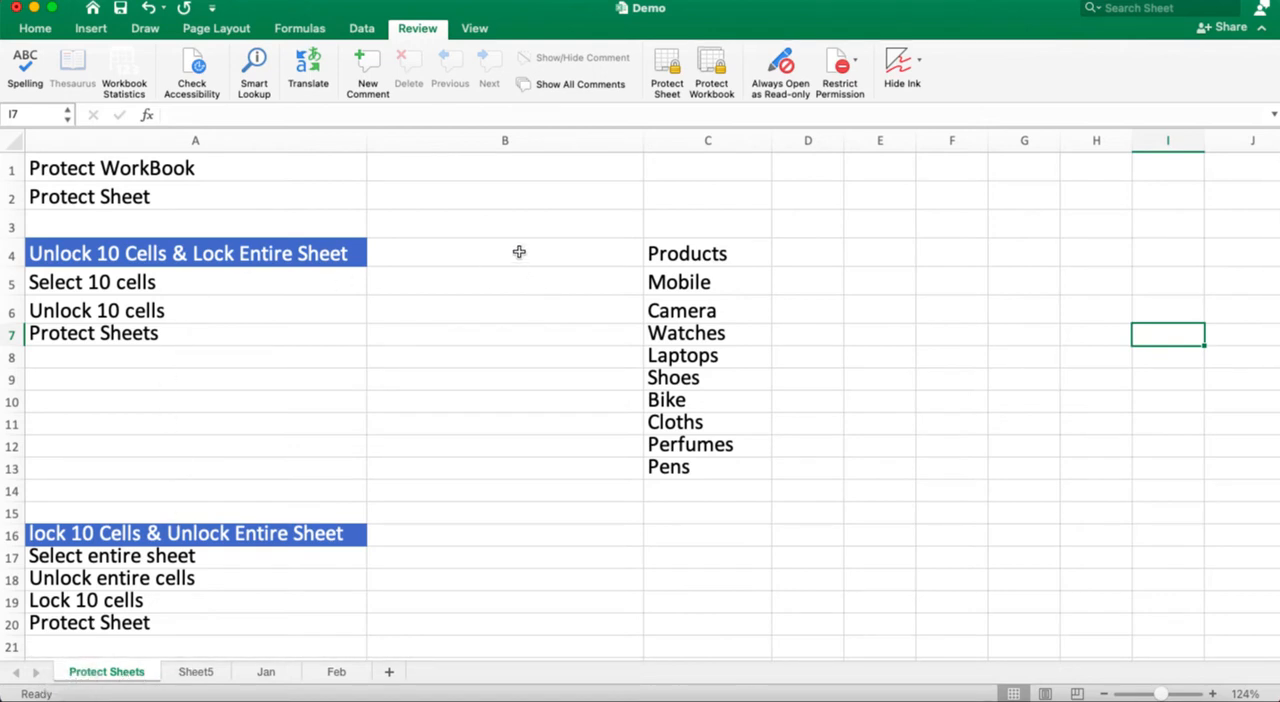
Step: Review the number, alignment and protection settings of cell B8 in Format Cells
{"action": "left_click", "coordinate": [458, 346]}
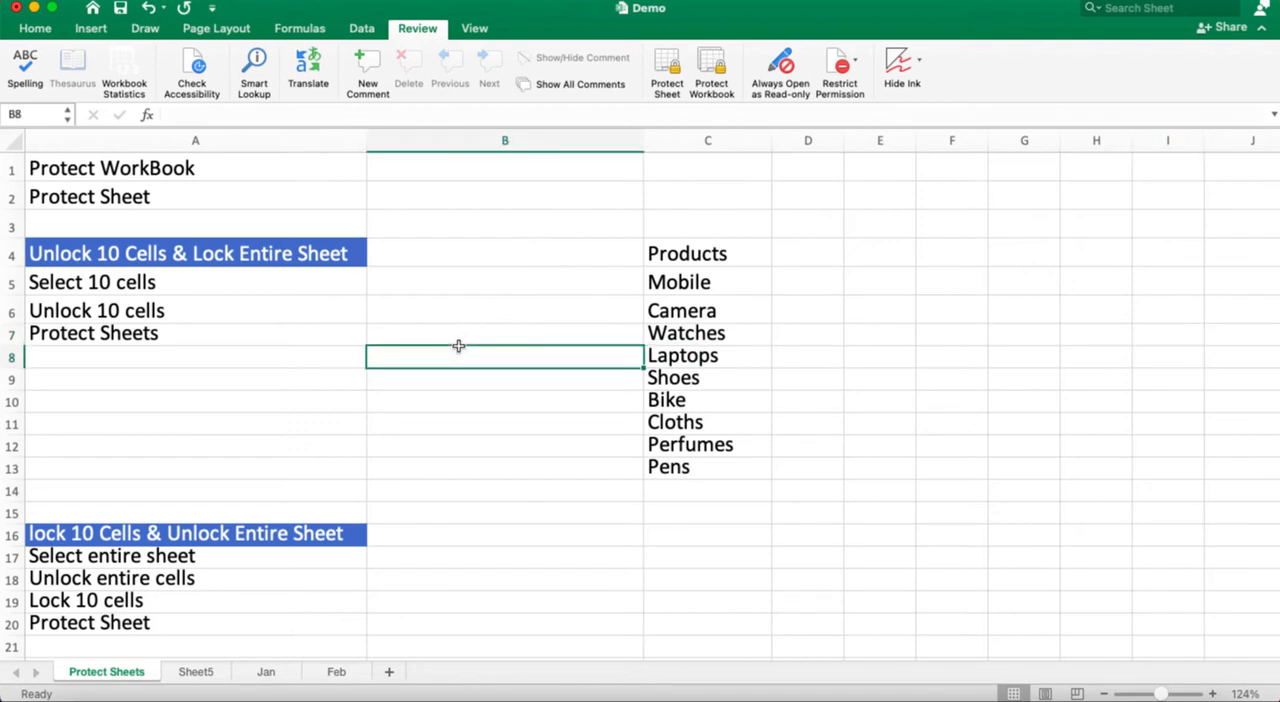
{"action": "right_click", "coordinate": [450, 352]}
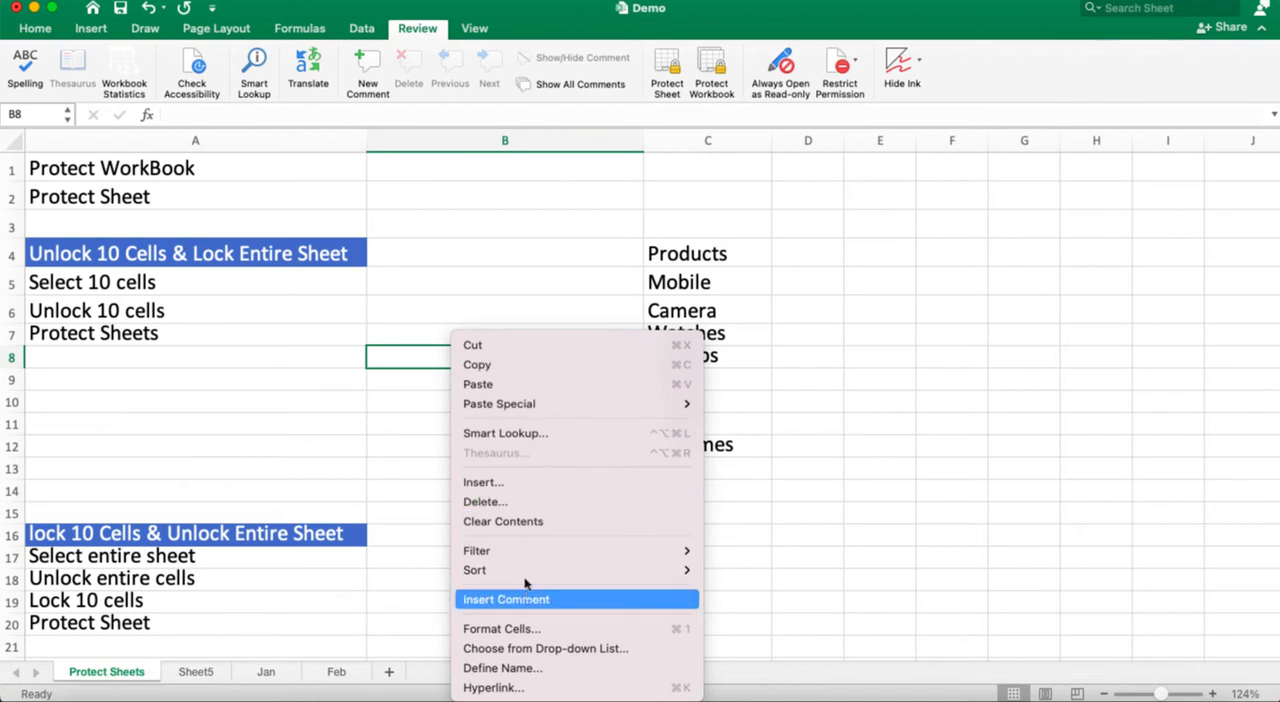
{"action": "left_click", "coordinate": [530, 632]}
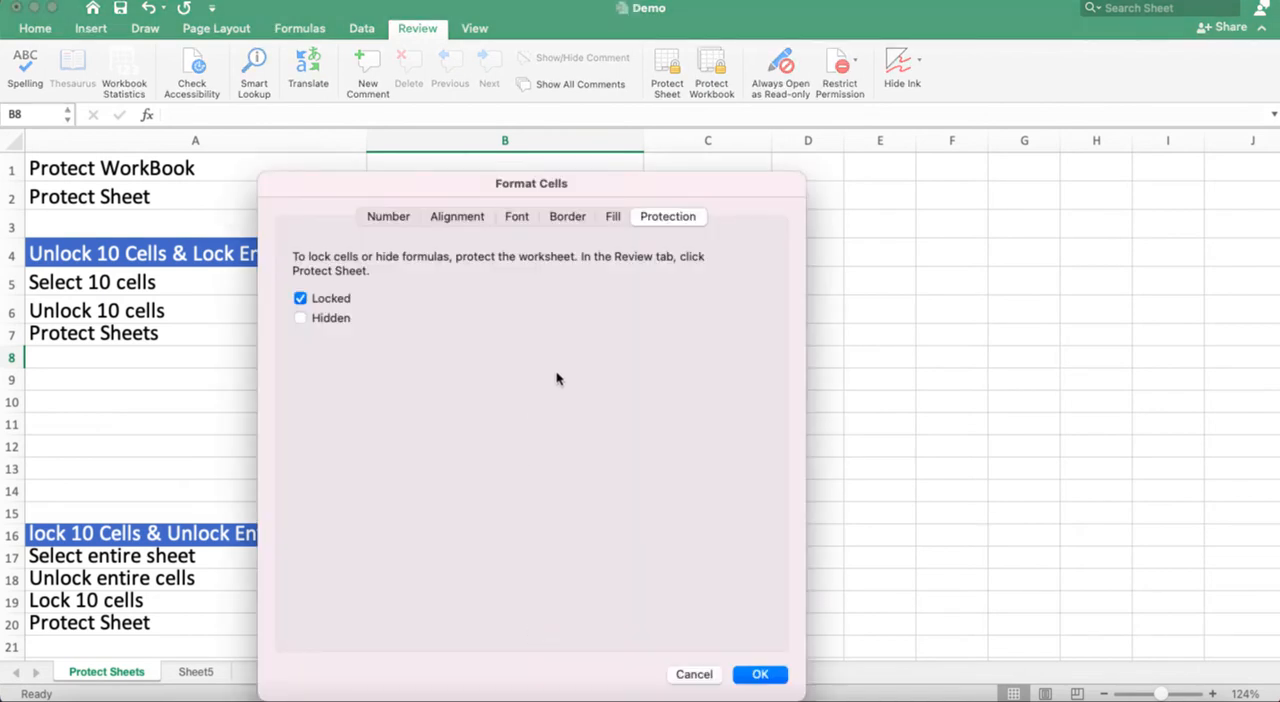
{"action": "left_click", "coordinate": [389, 216]}
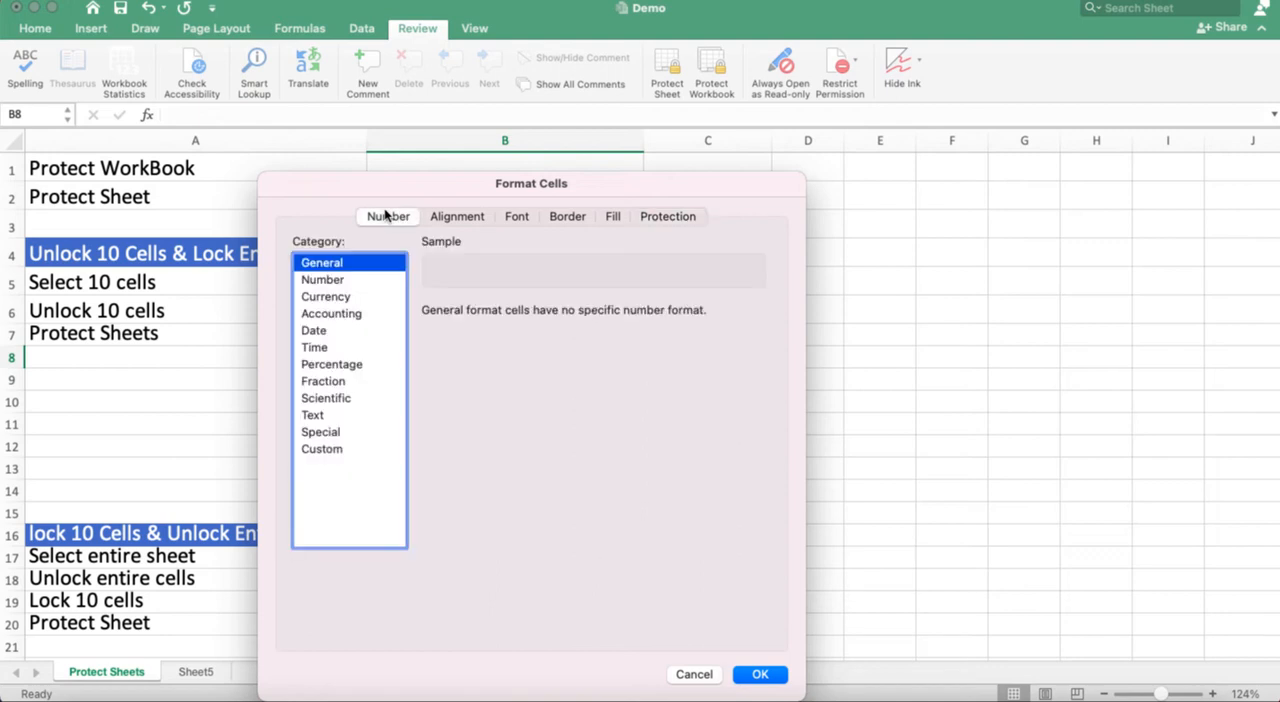
{"action": "left_click", "coordinate": [456, 216]}
{"action": "left_click", "coordinate": [655, 218]}
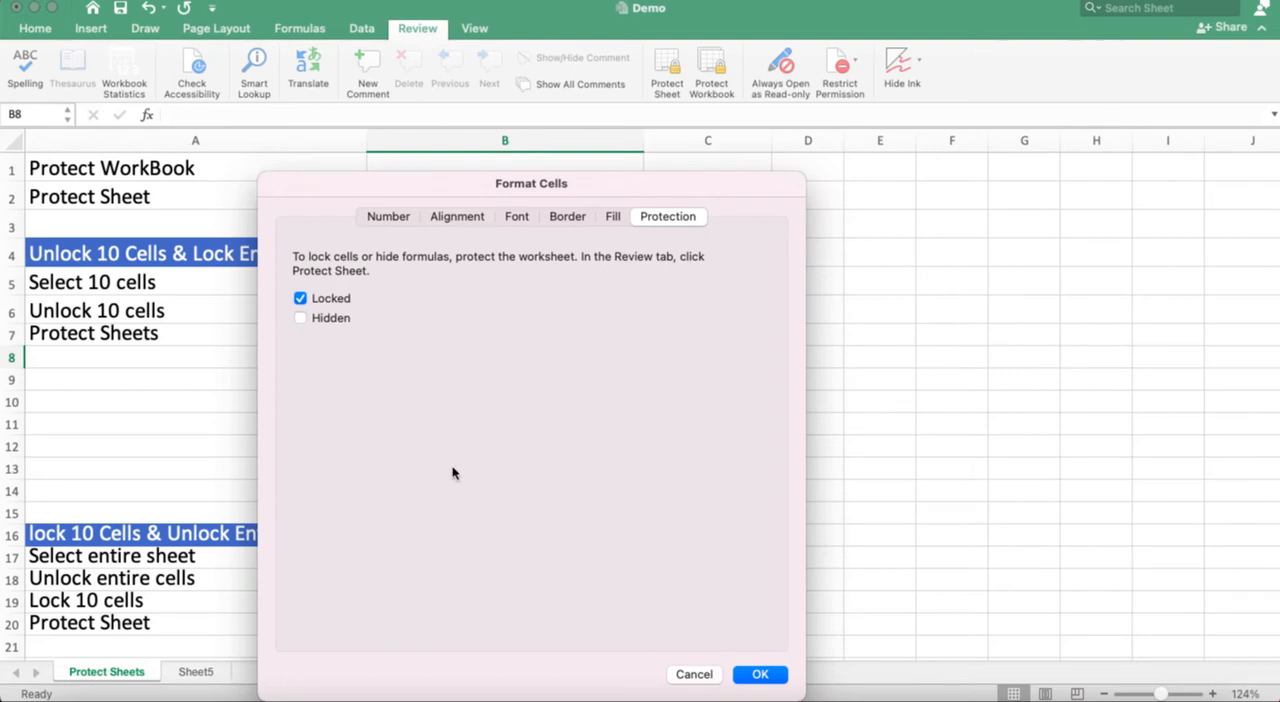
{"action": "left_click", "coordinate": [772, 678]}
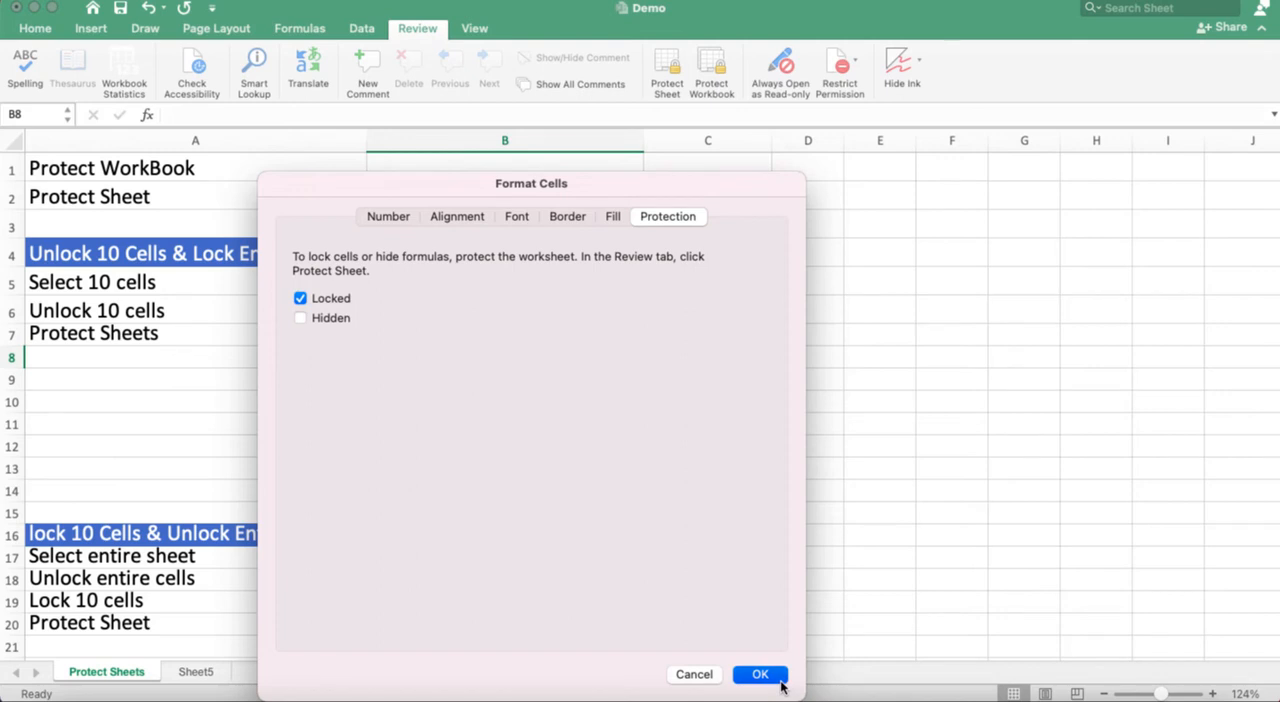
{"action": "double_click", "coordinate": [1057, 286]}
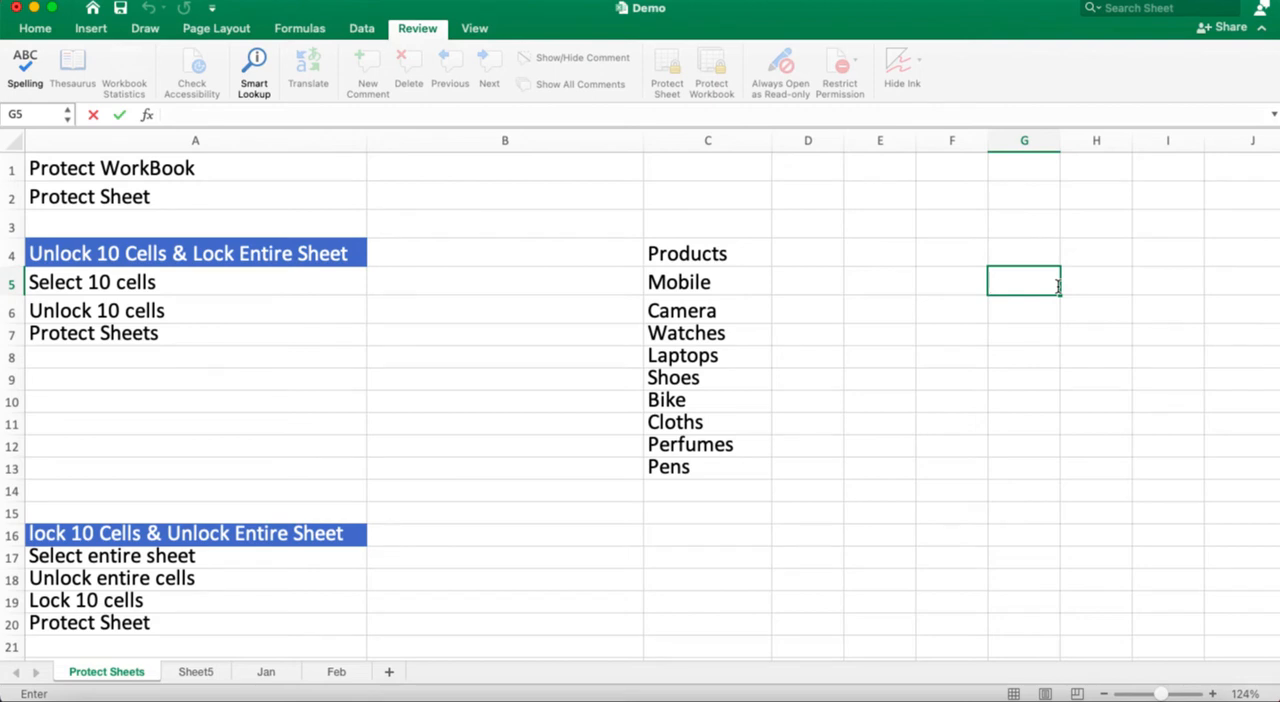
{"action": "right_click", "coordinate": [1058, 286]}
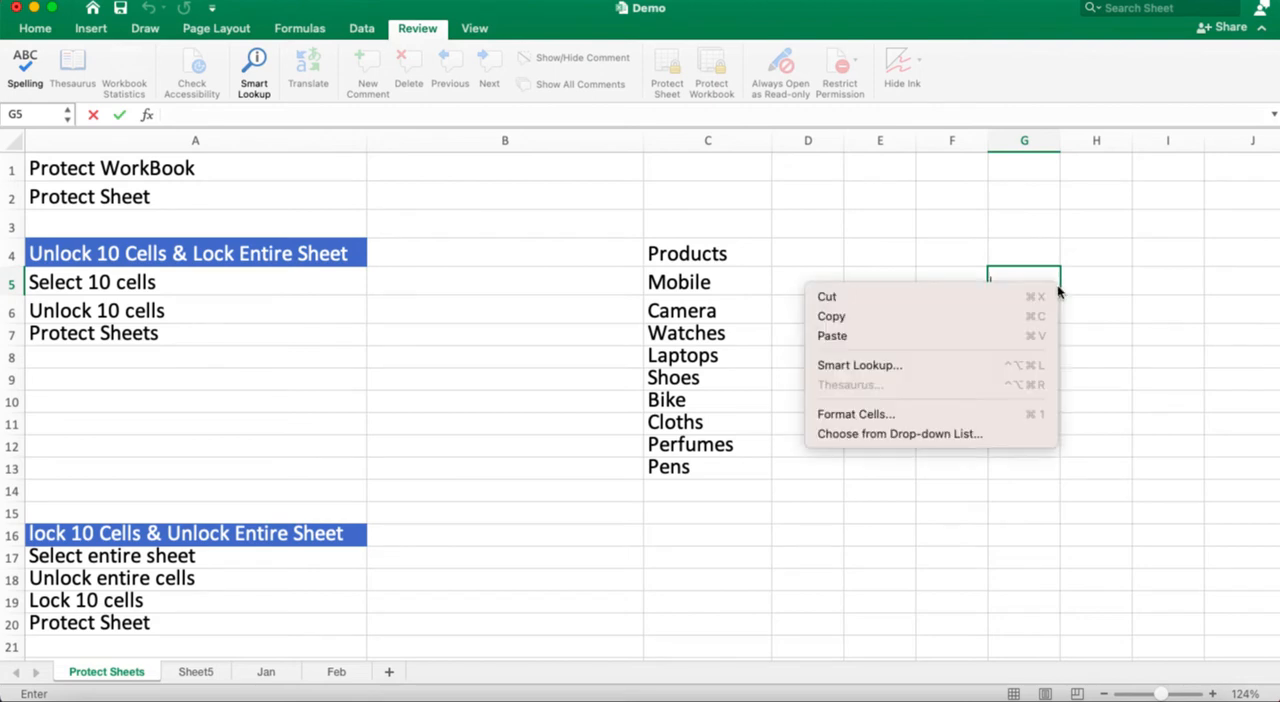
{"action": "left_click", "coordinate": [932, 414]}
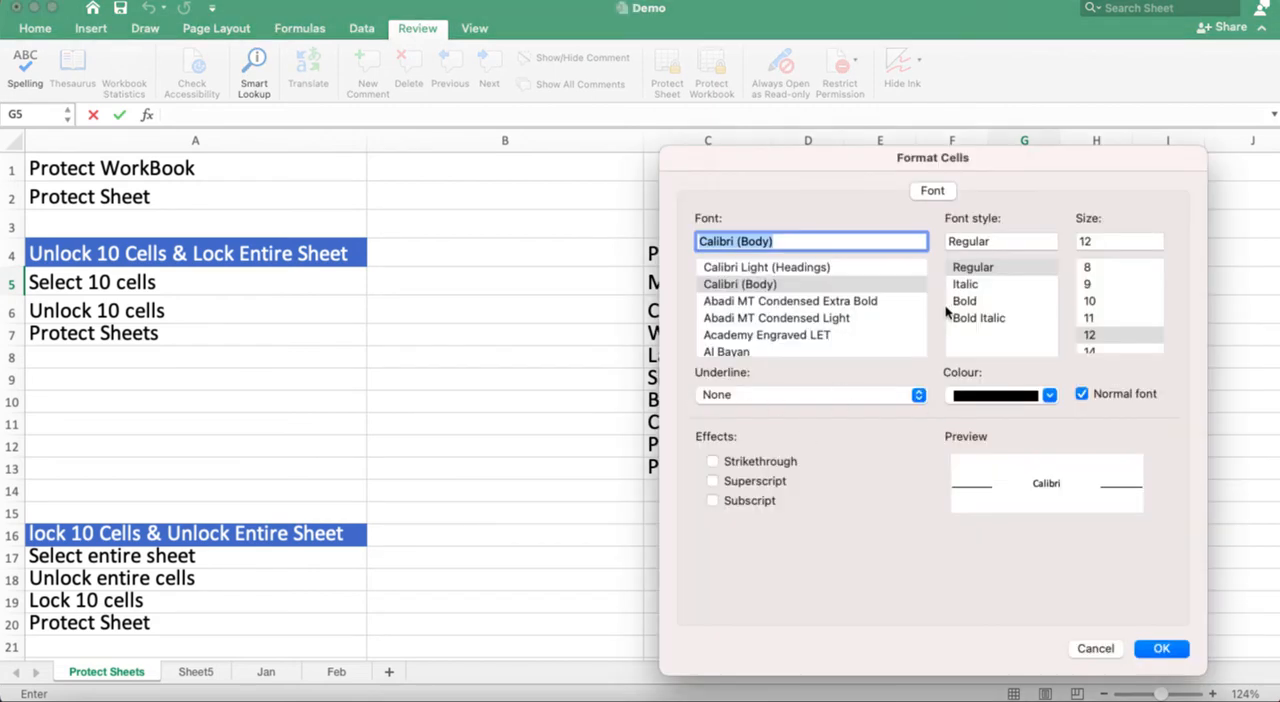
{"action": "left_click", "coordinate": [1086, 652]}
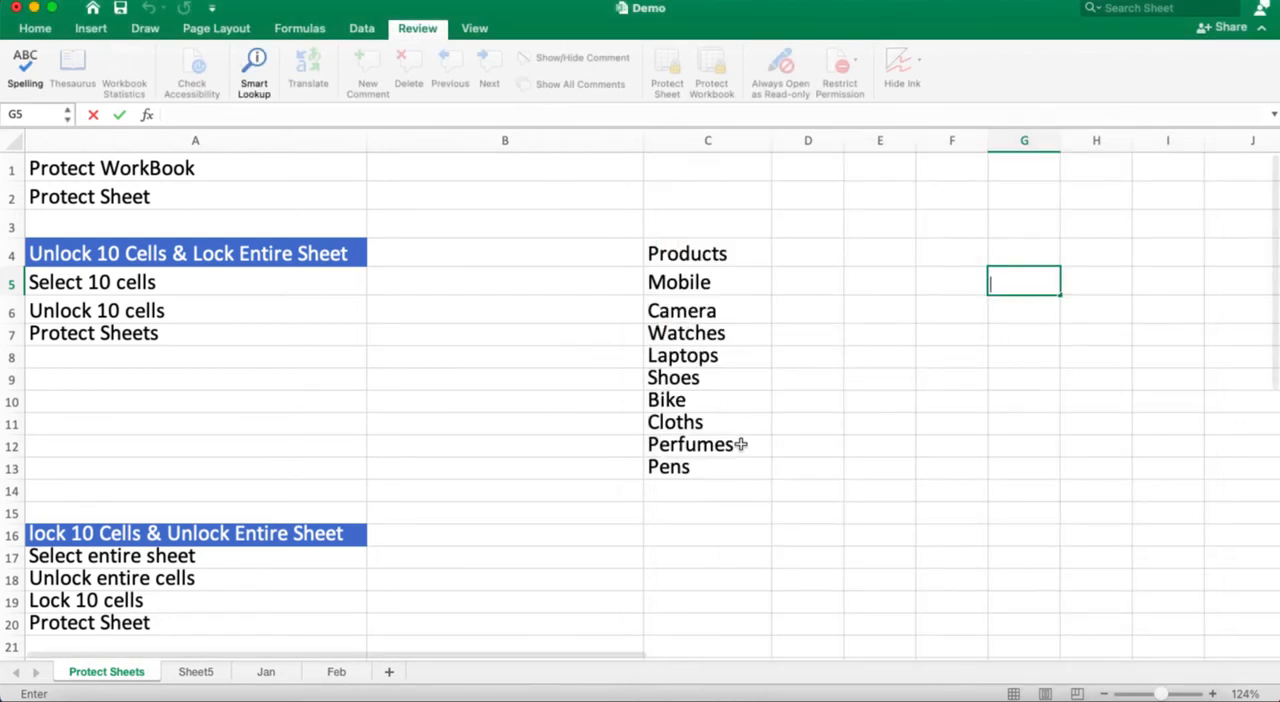
{"action": "left_click", "coordinate": [740, 444]}
Step: Check the Locked and Hidden protection settings of cell F13 in Format Cells
{"action": "left_click", "coordinate": [921, 458]}
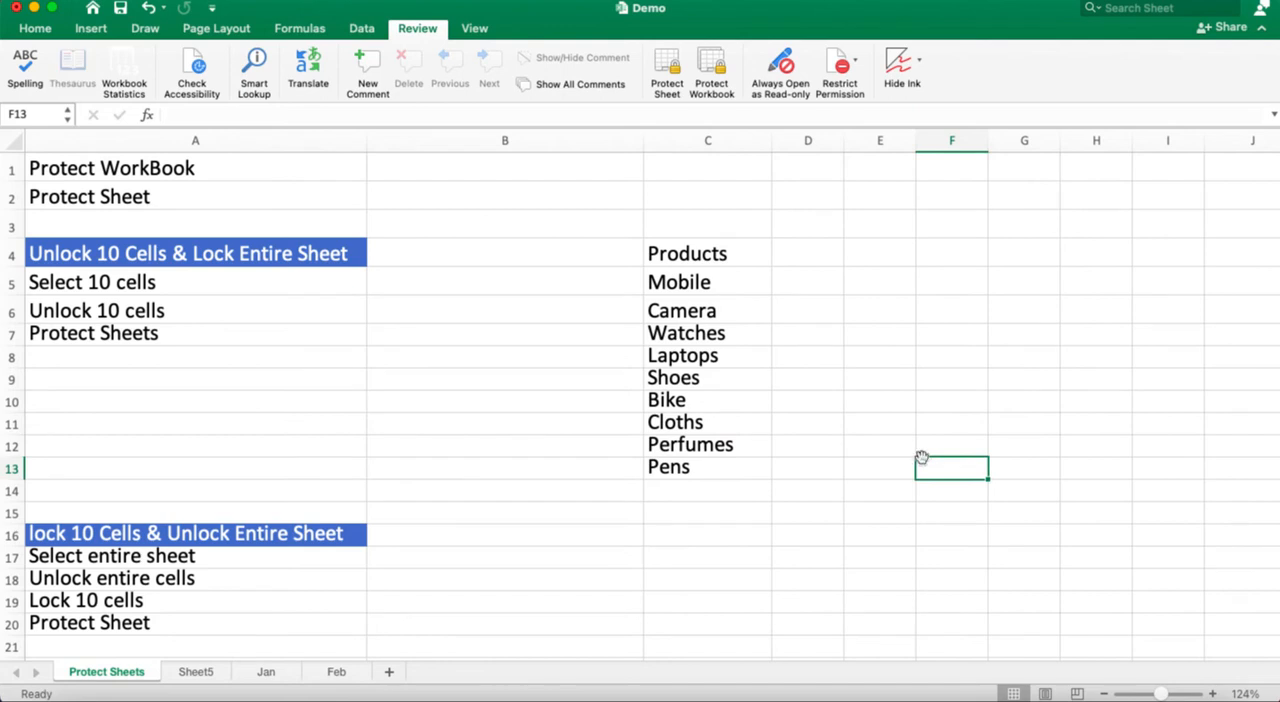
{"action": "right_click", "coordinate": [954, 470]}
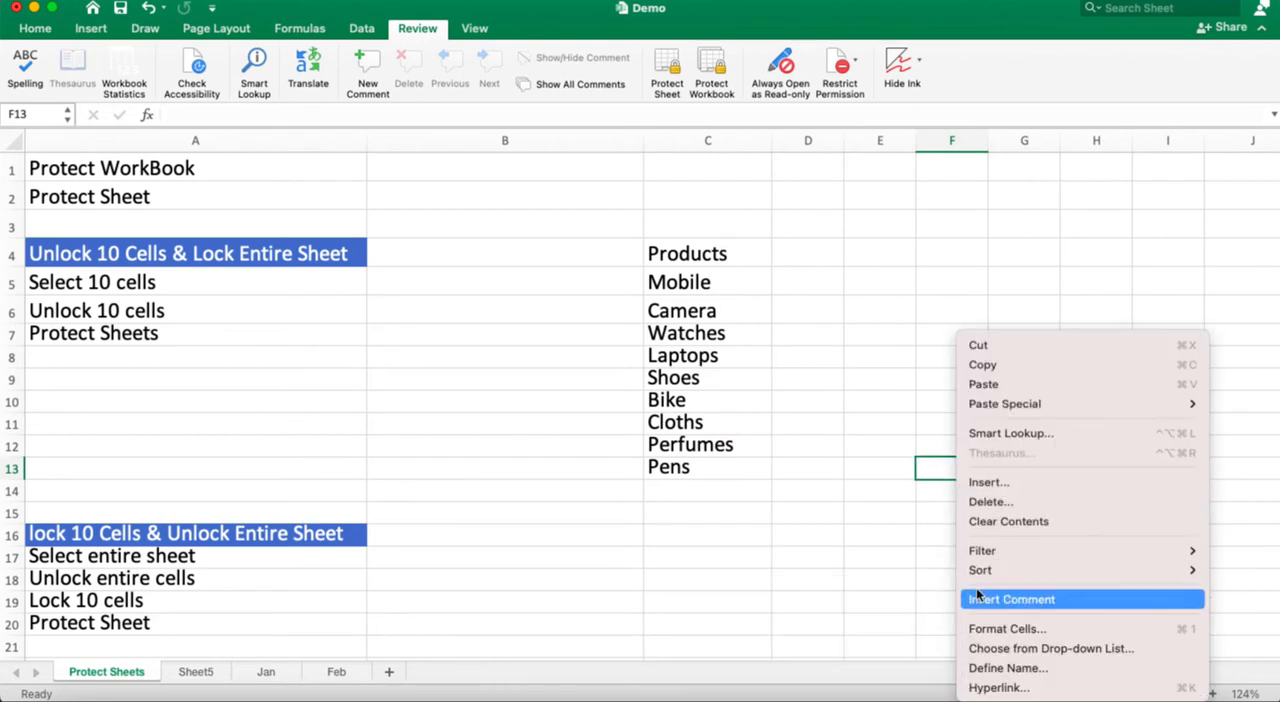
{"action": "left_click", "coordinate": [1008, 630]}
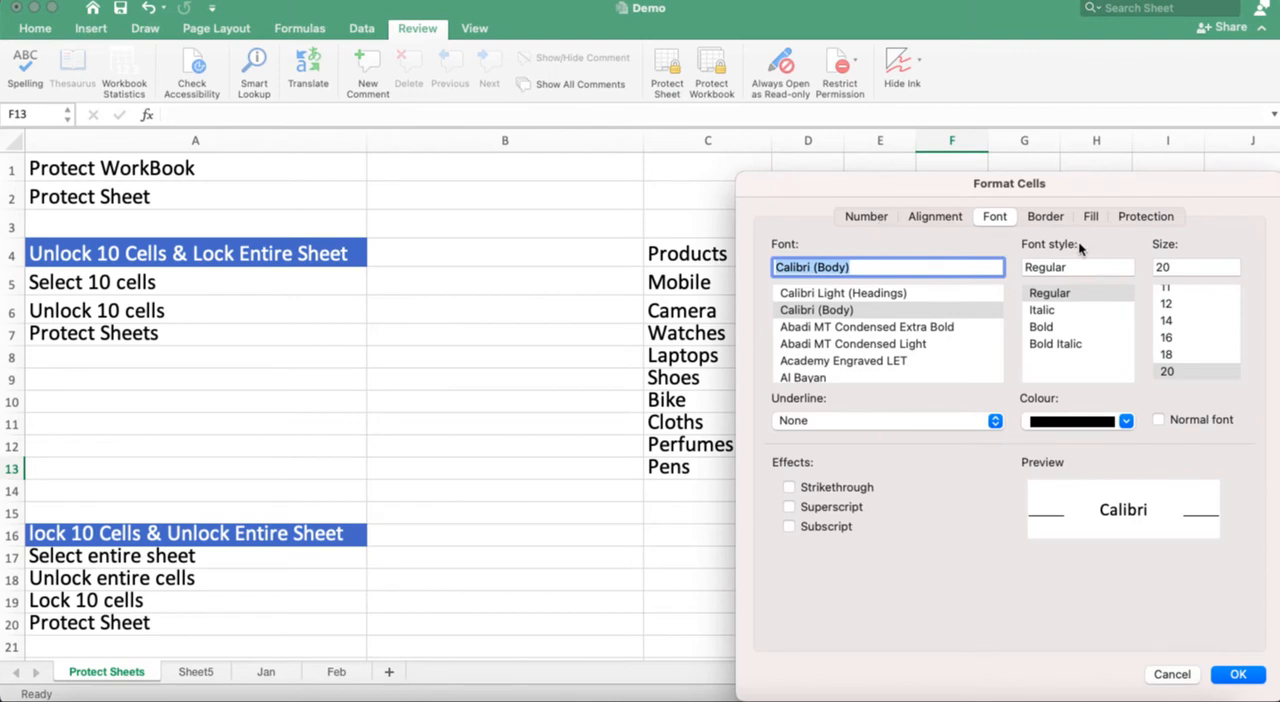
{"action": "left_click", "coordinate": [1150, 216]}
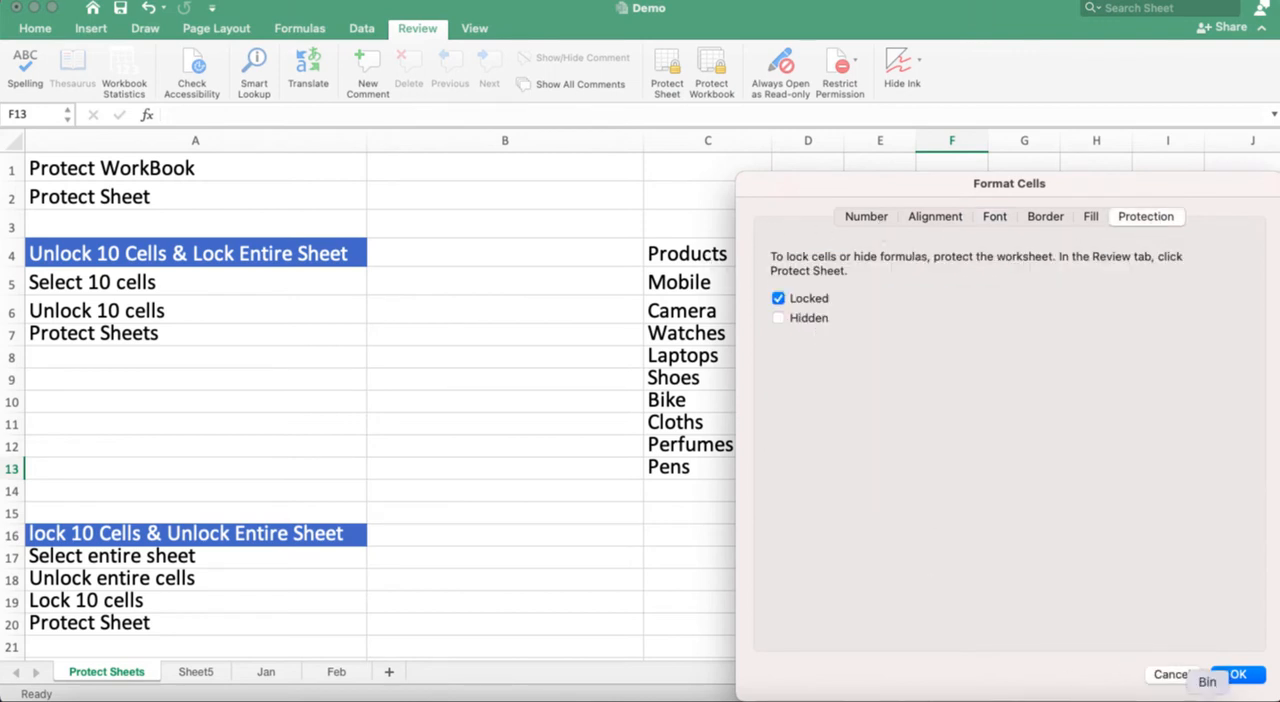
{"action": "left_click", "coordinate": [1248, 676]}
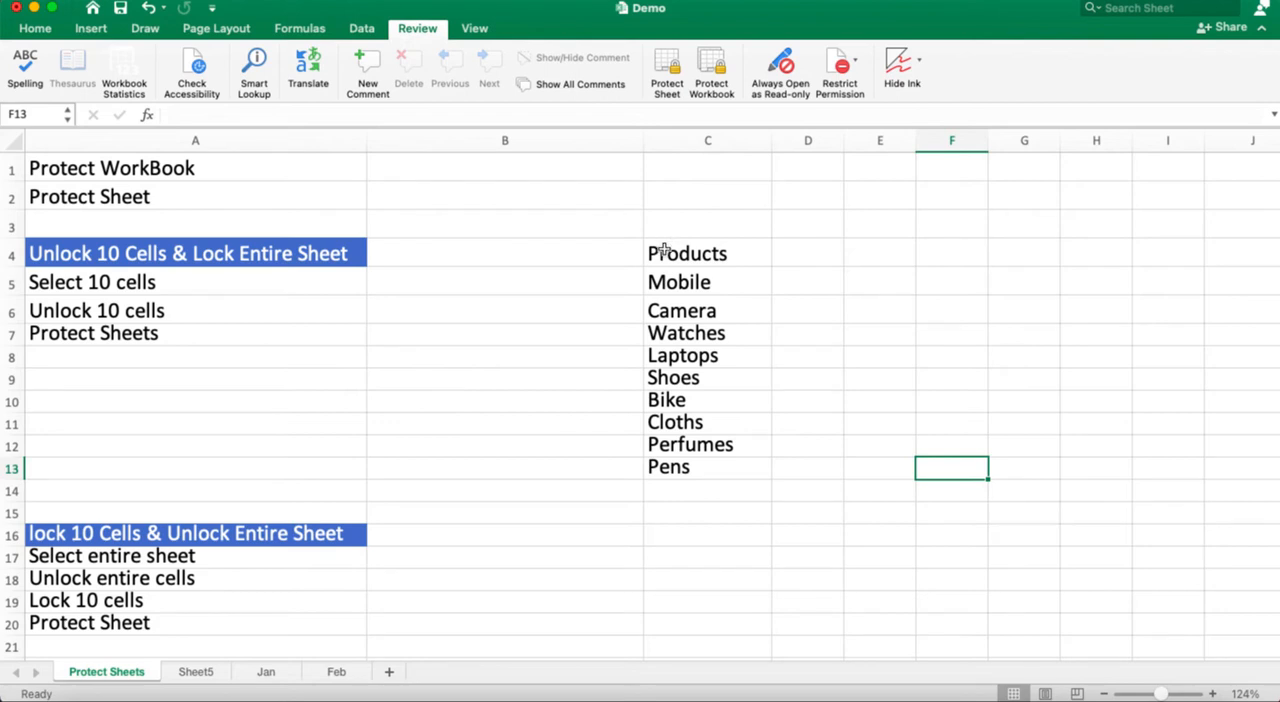
Step: Unlock the product list cells C4:C13 by turning off their Locked protection setting
{"action": "left_click_drag", "start_coordinate": [664, 250], "coordinate": [684, 467]}
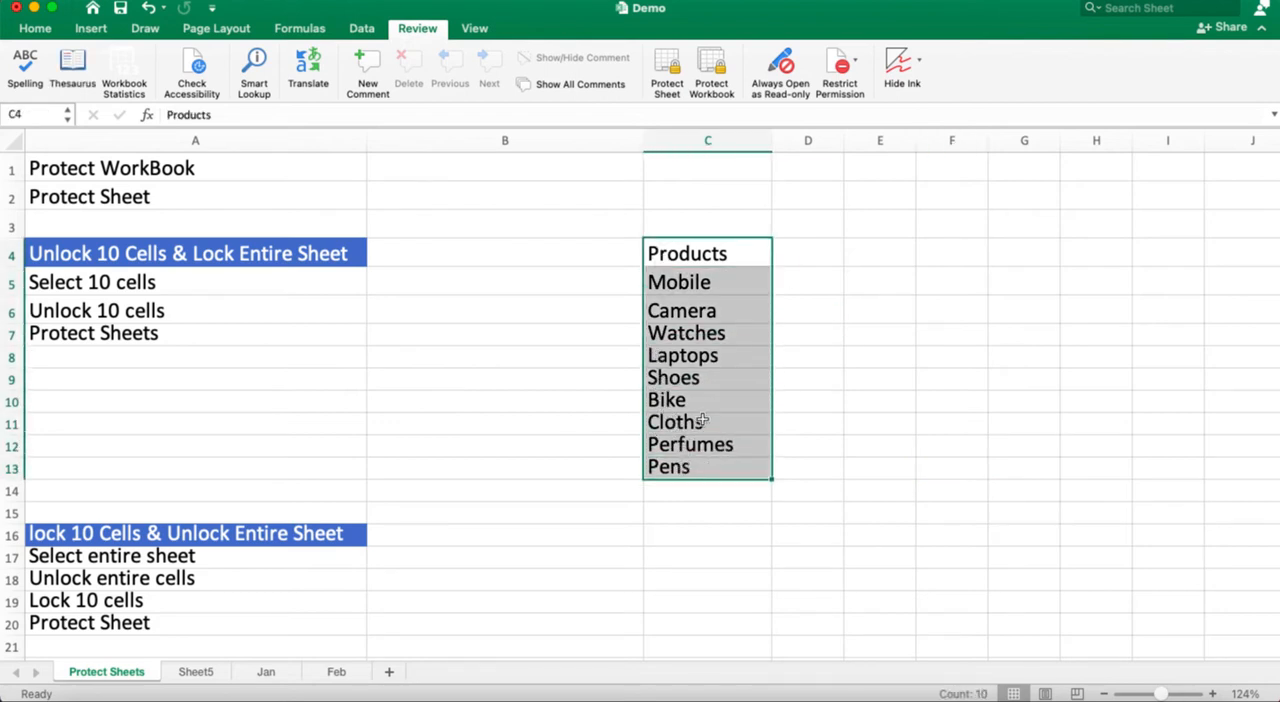
{"action": "right_click", "coordinate": [700, 424]}
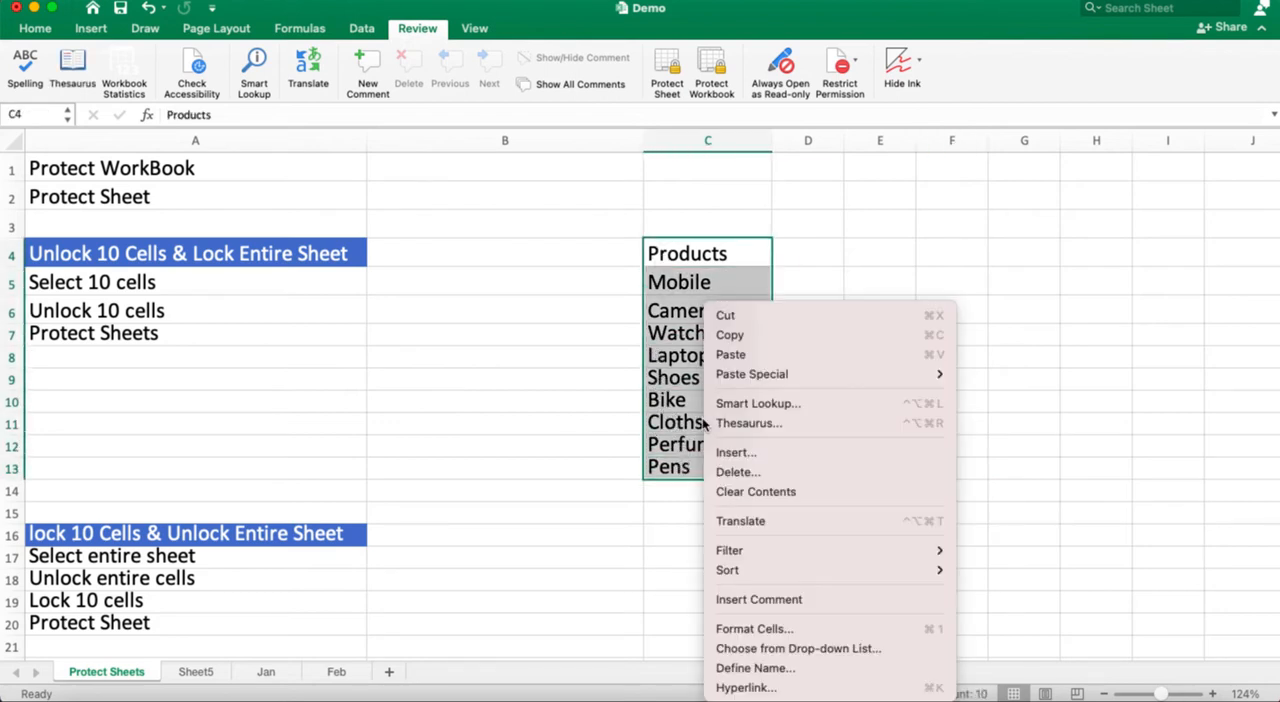
{"action": "left_click", "coordinate": [754, 628]}
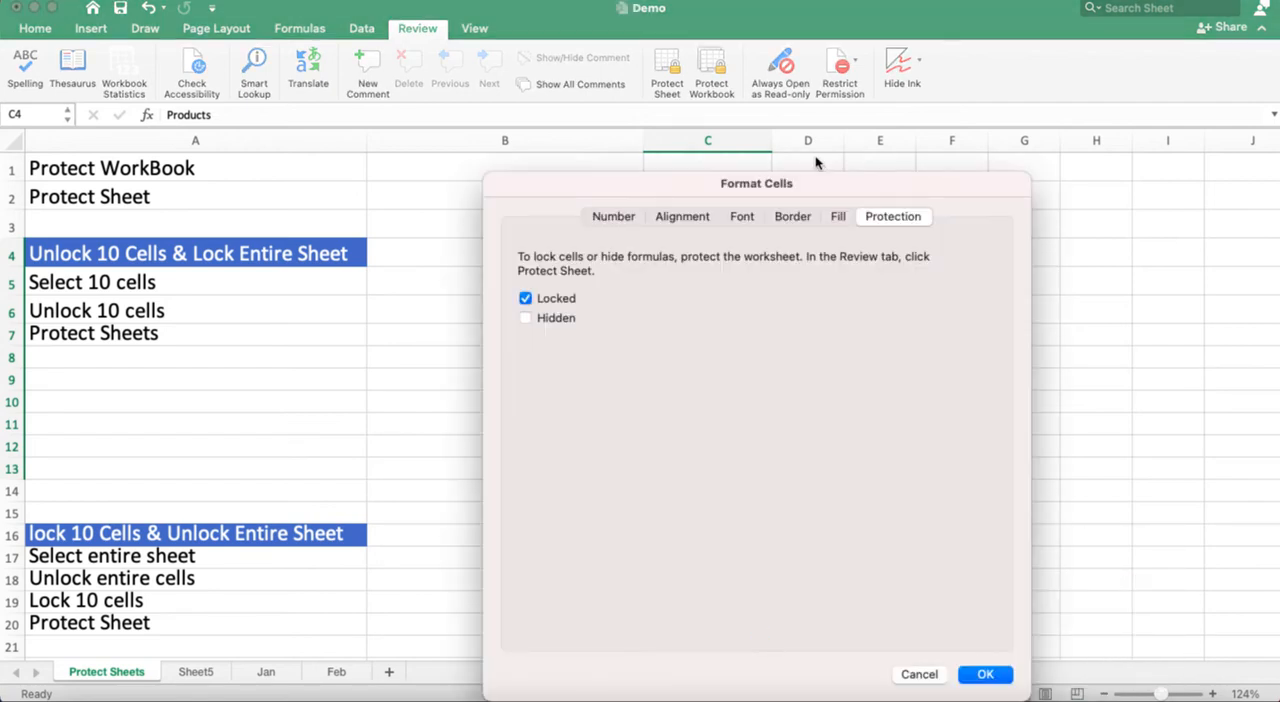
{"action": "left_click", "coordinate": [526, 299]}
{"action": "left_click", "coordinate": [985, 675]}
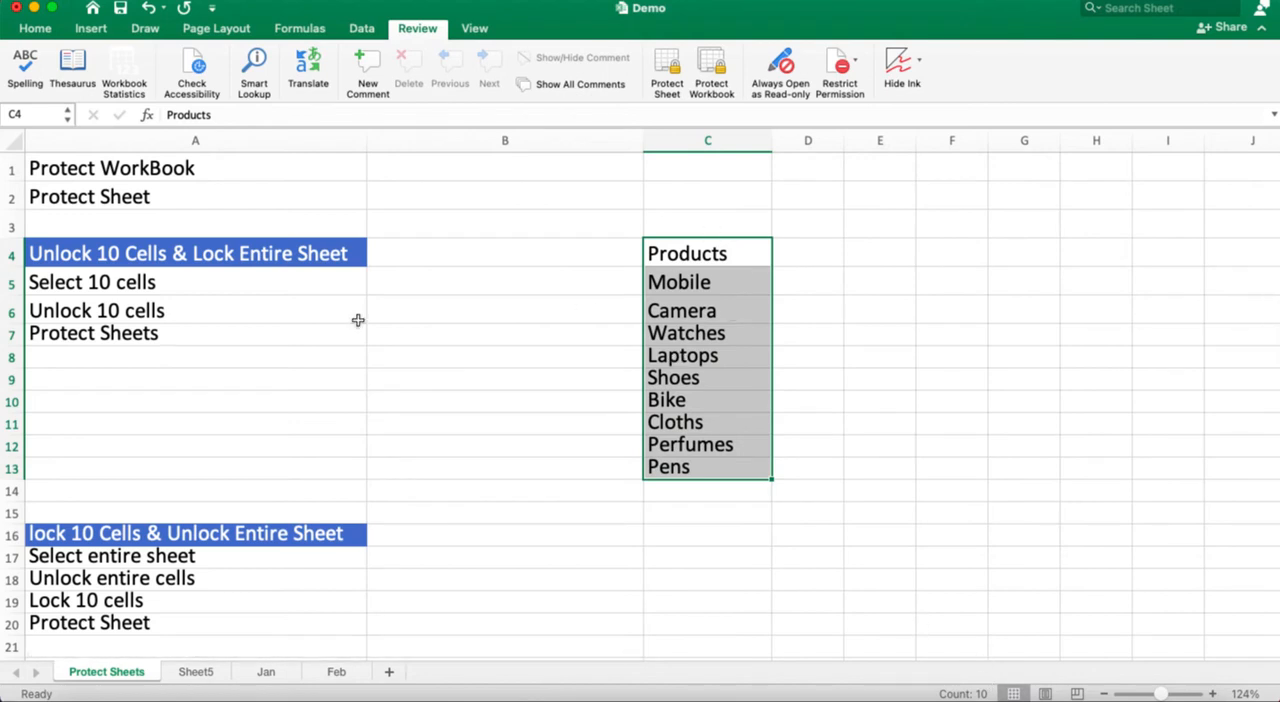
Step: Protect the Protect Sheets worksheet with a verified sheet password, allowing selection of locked and unlocked cells
{"action": "right_click", "coordinate": [99, 670]}
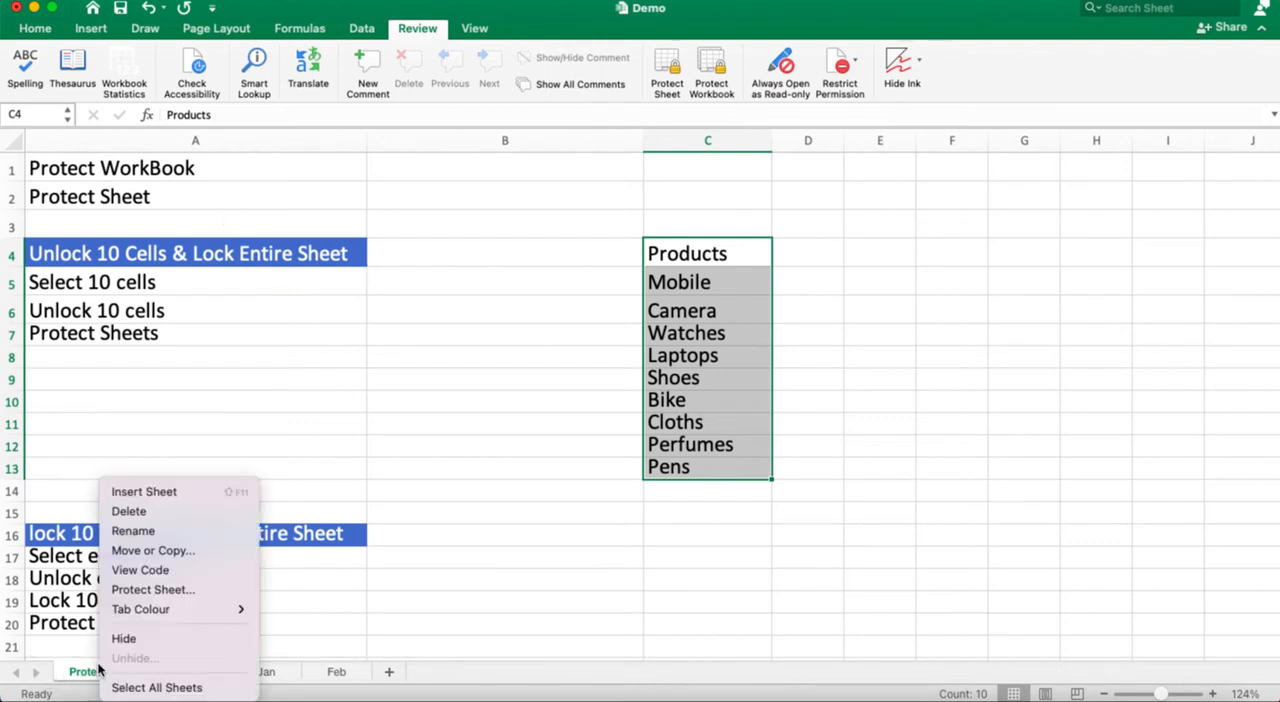
{"action": "left_click", "coordinate": [168, 589]}
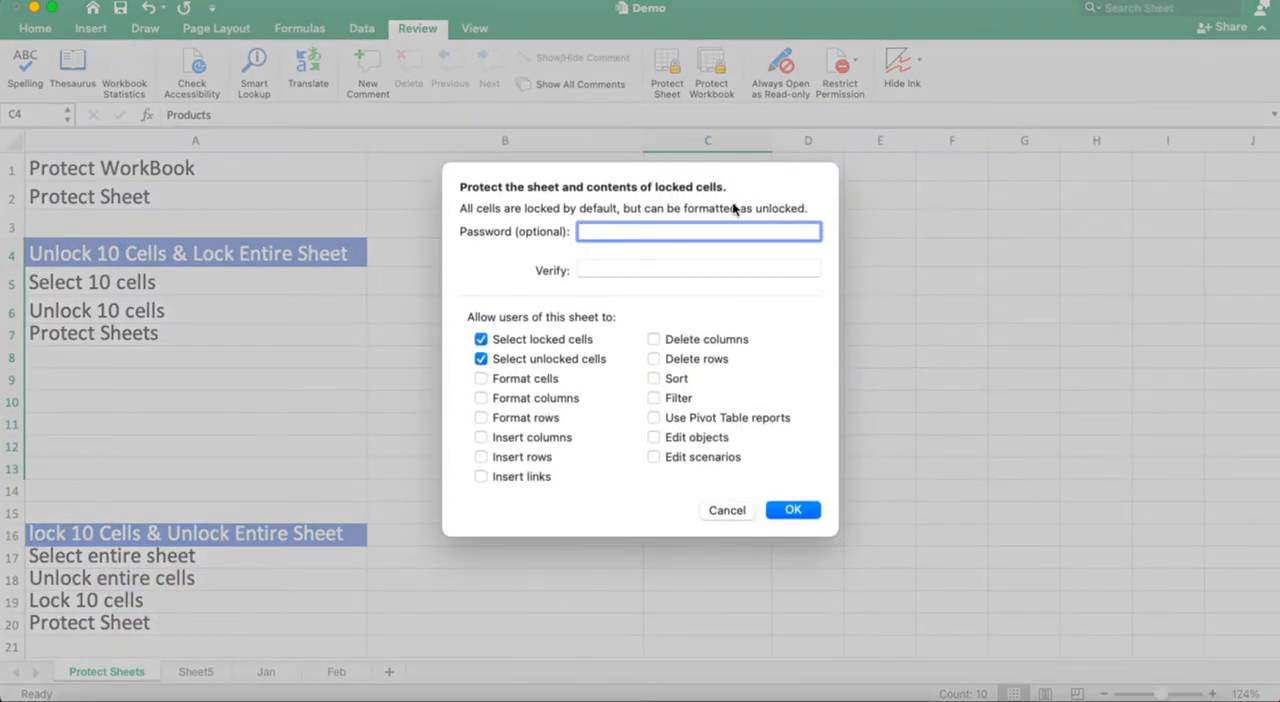
{"action": "type", "text": "12"}
{"action": "left_click", "coordinate": [645, 266]}
{"action": "type", "text": "123"}
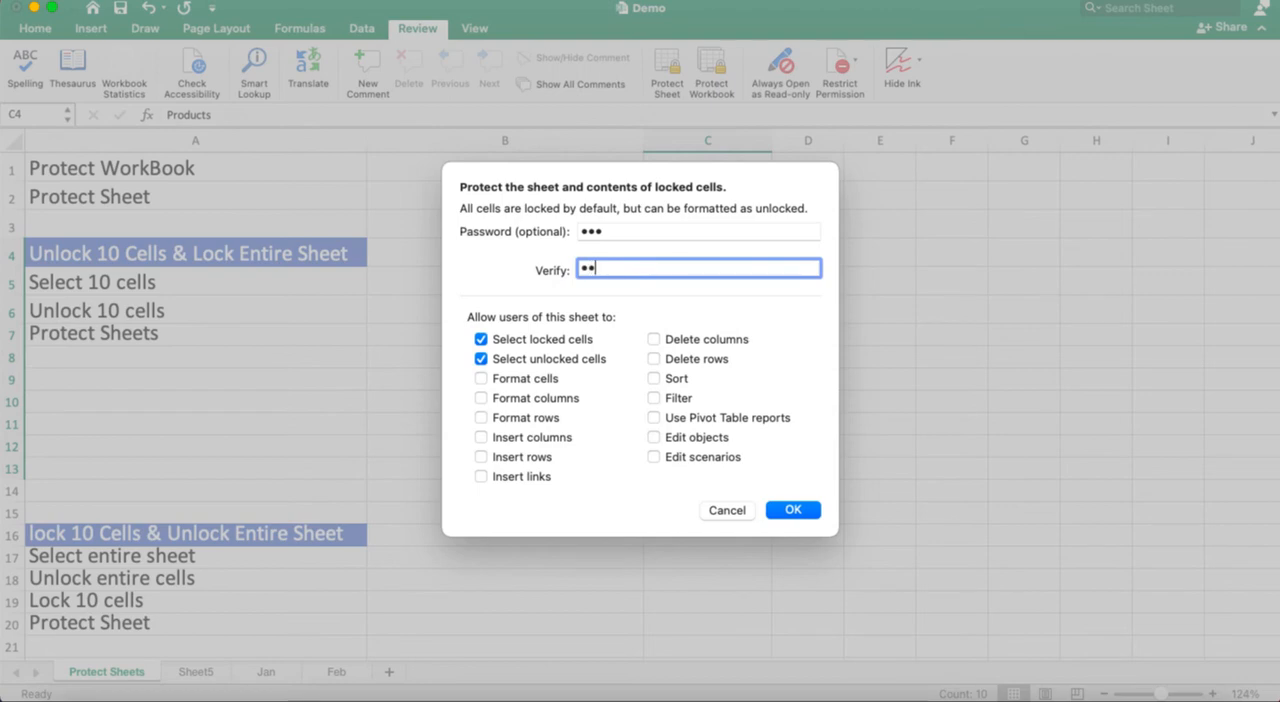
{"action": "left_click", "coordinate": [785, 511]}
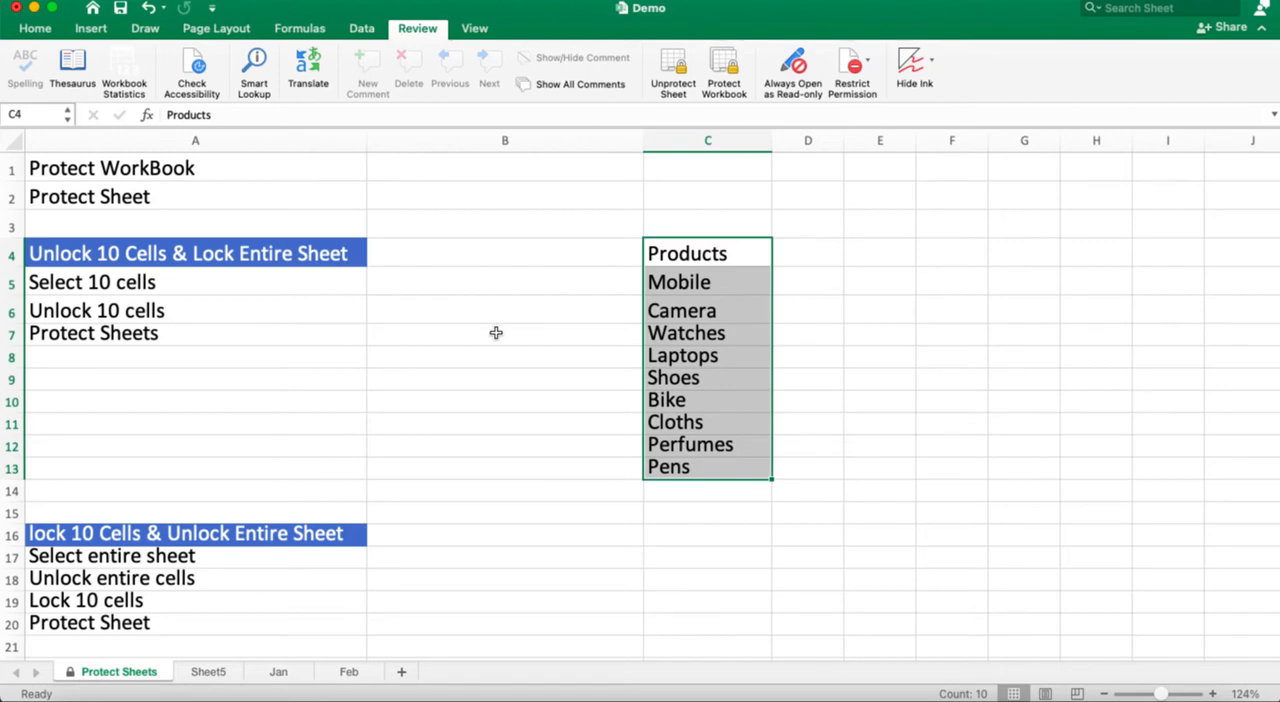
Step: Test the protection of the locked cells by trying to edit A8, A10 and B13
{"action": "left_click", "coordinate": [299, 362]}
{"action": "double_click", "coordinate": [299, 366]}
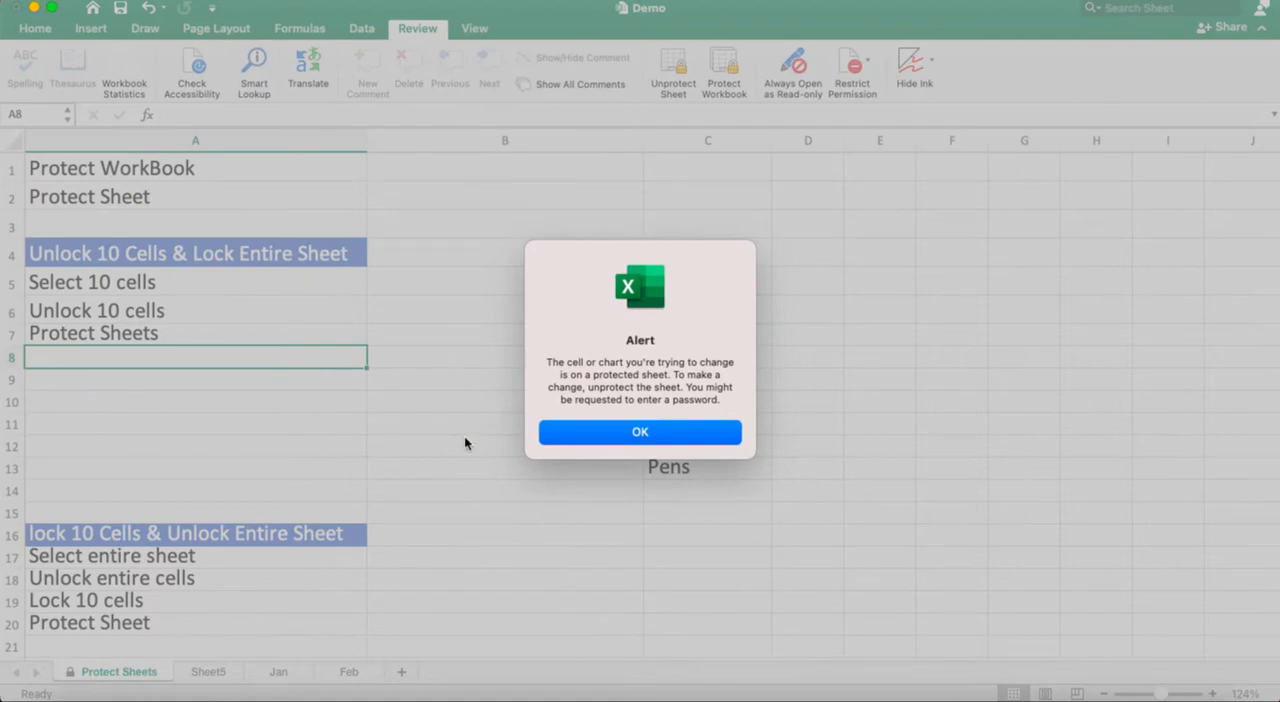
{"action": "left_click", "coordinate": [681, 435]}
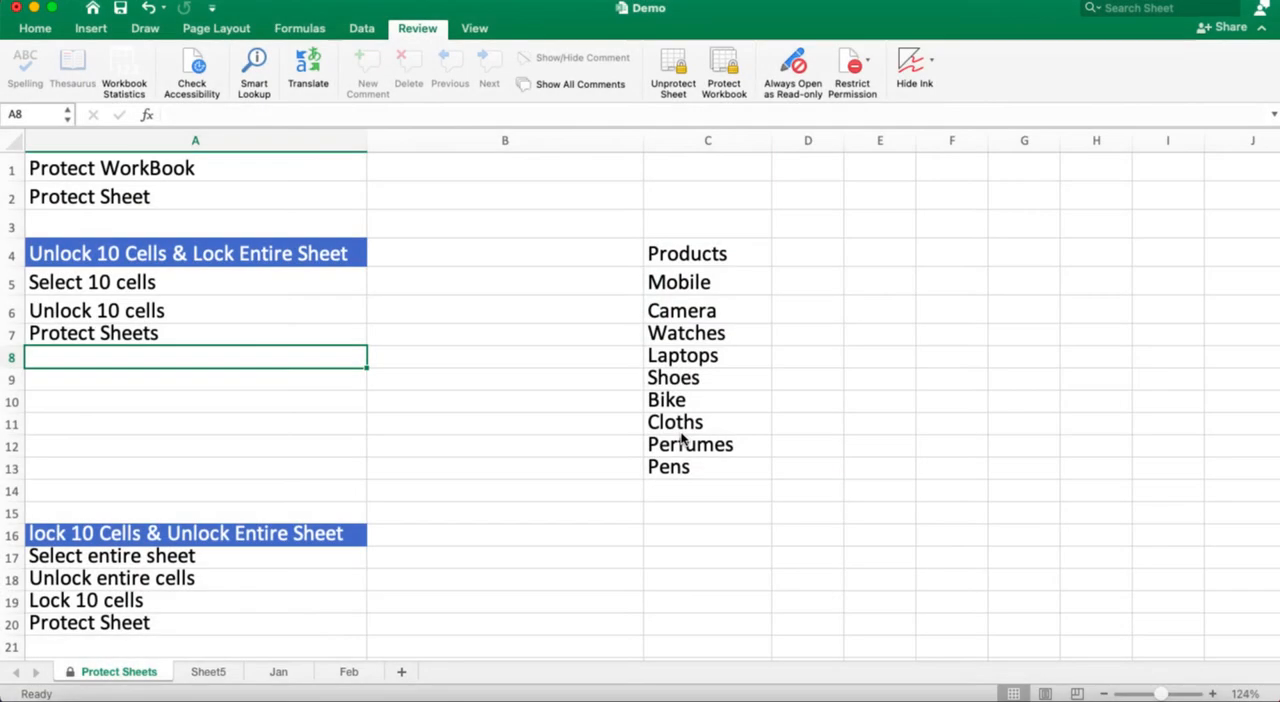
{"action": "double_click", "coordinate": [165, 404]}
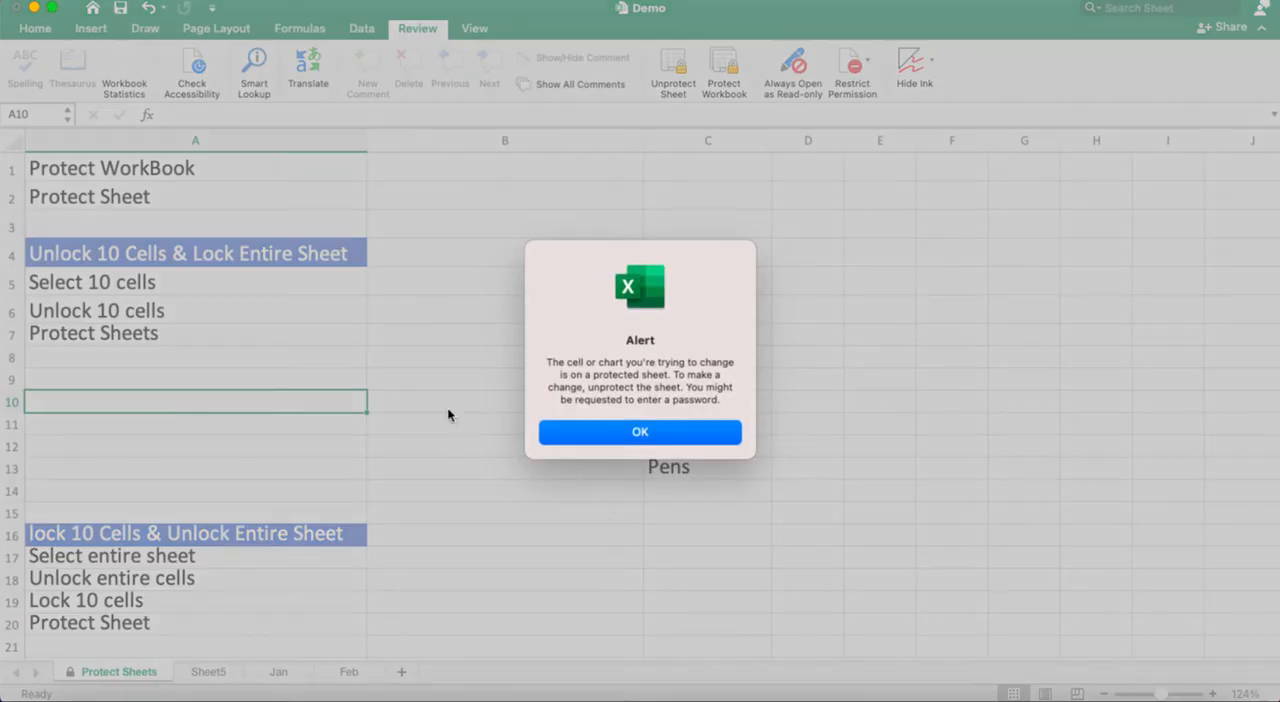
{"action": "left_click", "coordinate": [652, 436]}
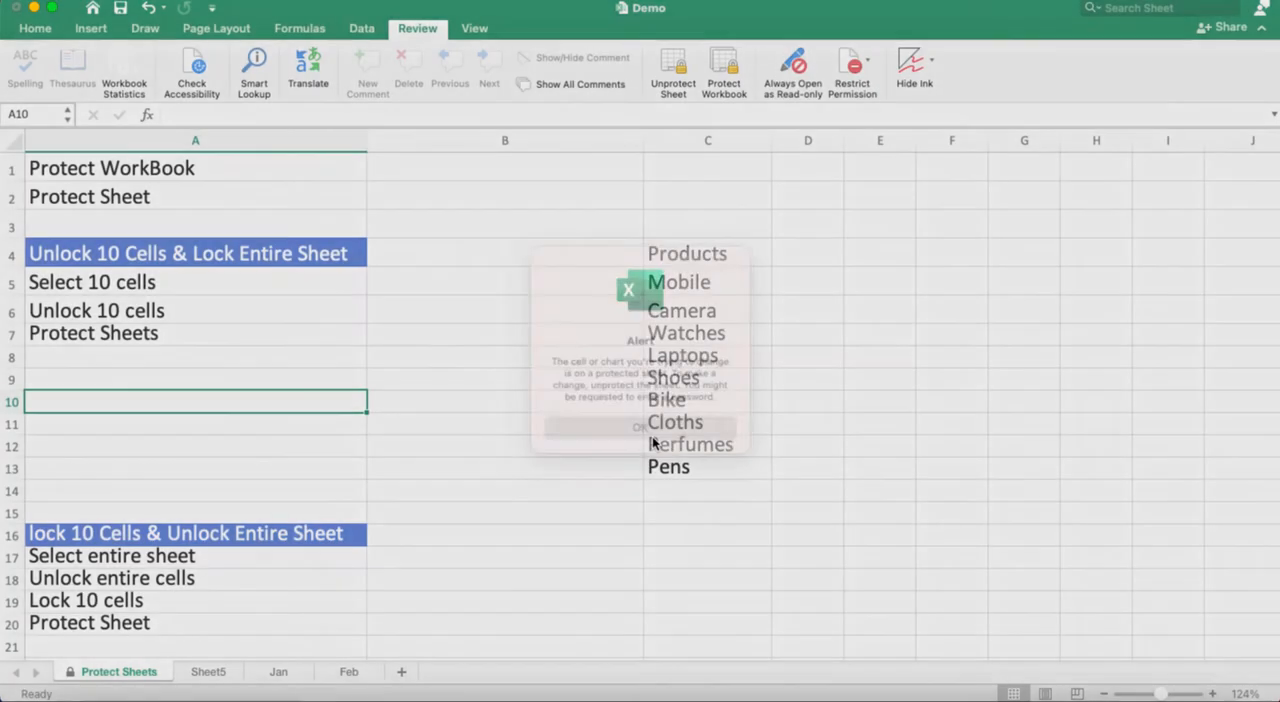
{"action": "double_click", "coordinate": [554, 463]}
{"action": "left_click", "coordinate": [620, 434]}
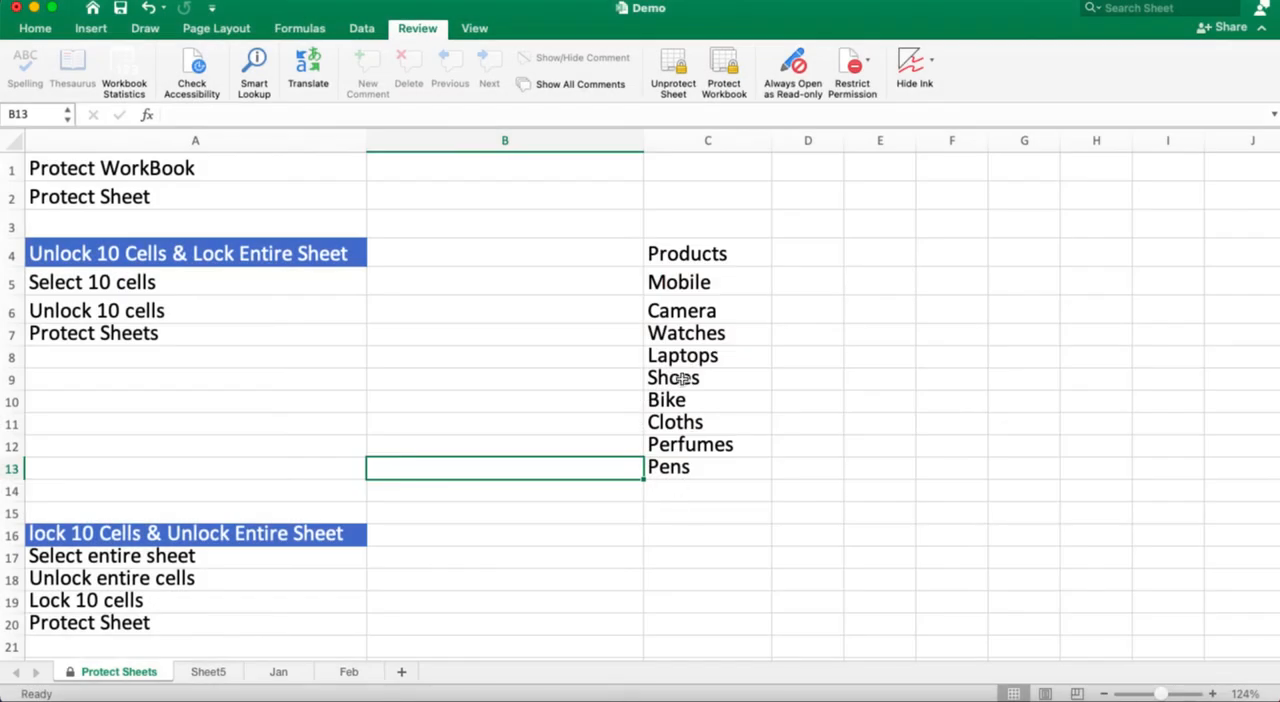
Step: Test editing the unlocked cell C9 by appending "fghh" to Shoes, and remove the added letters again
{"action": "left_click", "coordinate": [683, 379]}
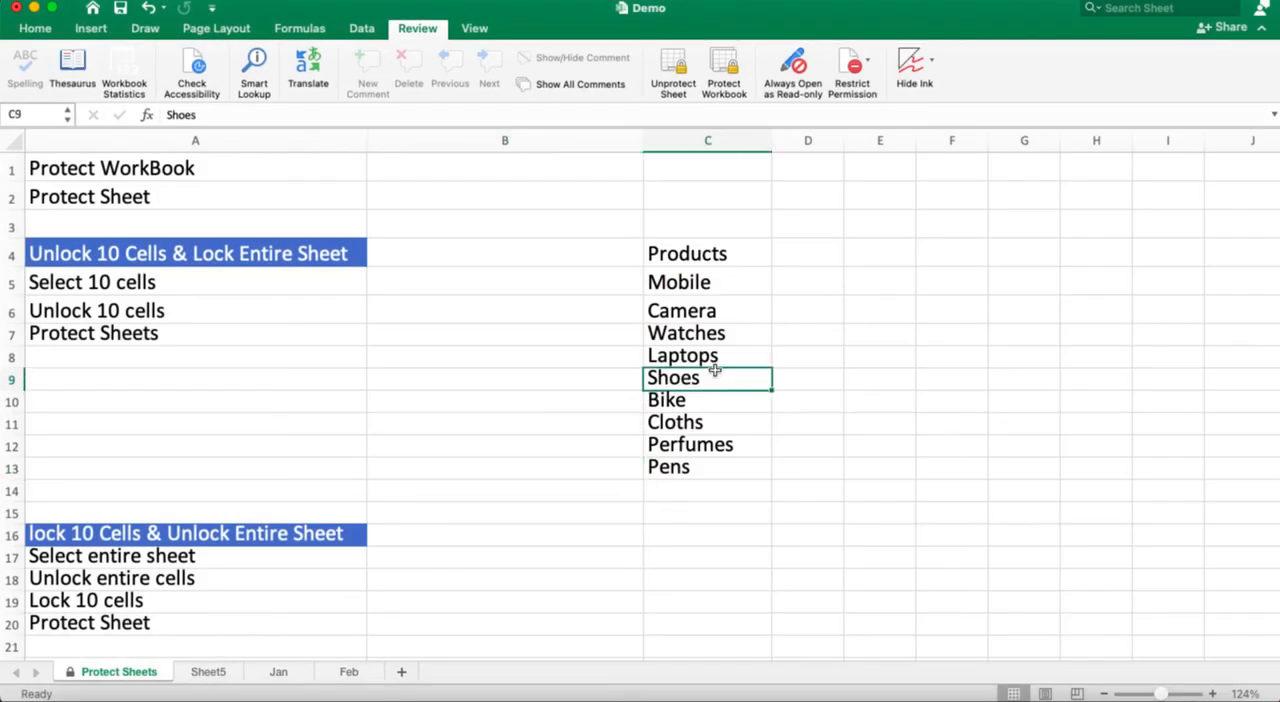
{"action": "double_click", "coordinate": [717, 378]}
{"action": "type", "text": "fghh"}
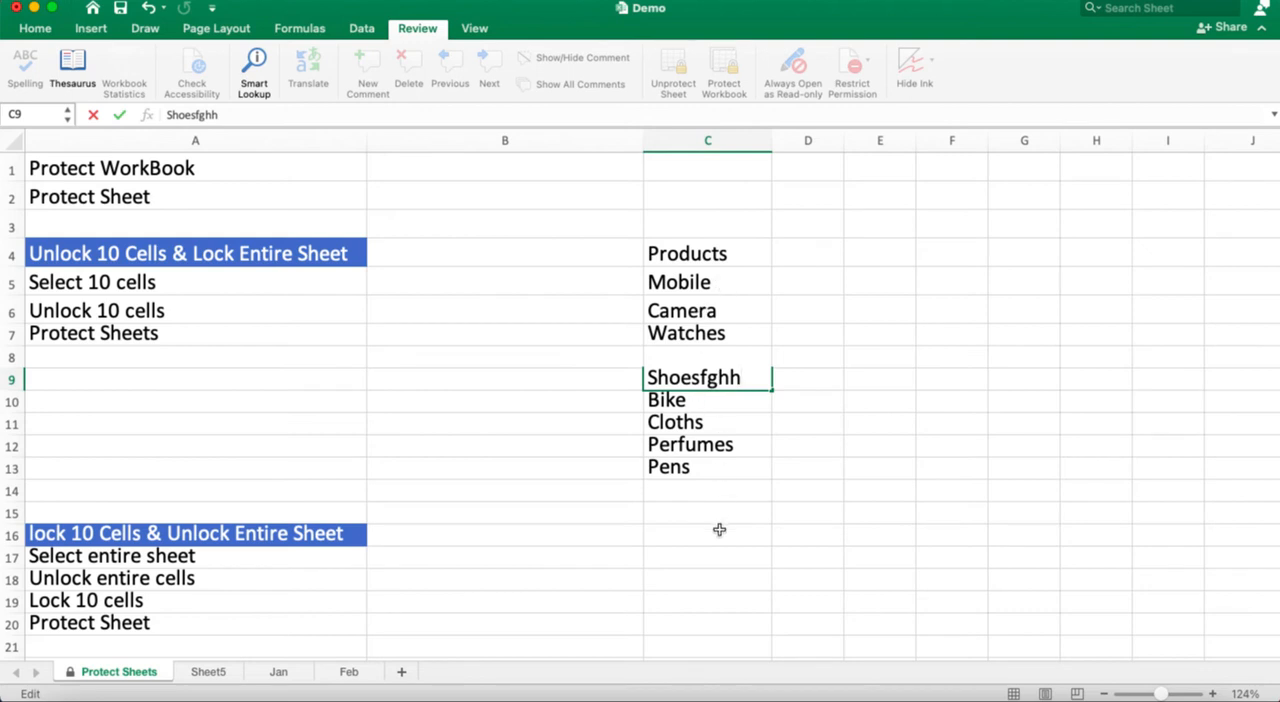
{"action": "key", "text": "BackSpace"}
{"action": "key", "text": "BackSpace"}
{"action": "key", "text": "BackSpace"}
{"action": "key", "text": "BackSpace"}
{"action": "left_click", "coordinate": [603, 477]}
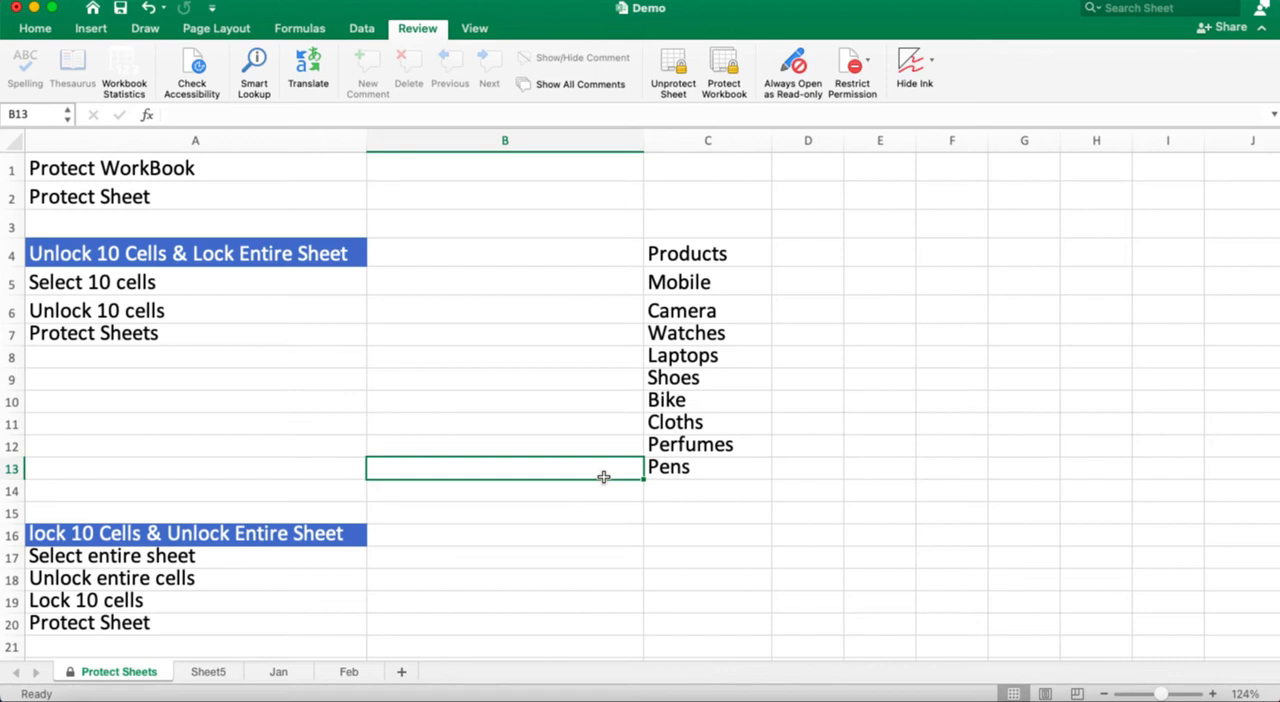
Step: Test editing unlocked cell C13 by adding and removing "hu" after Pens, and try to enter "h" in locked cell C14
{"action": "double_click", "coordinate": [707, 464]}
{"action": "type", "text": "hu"}
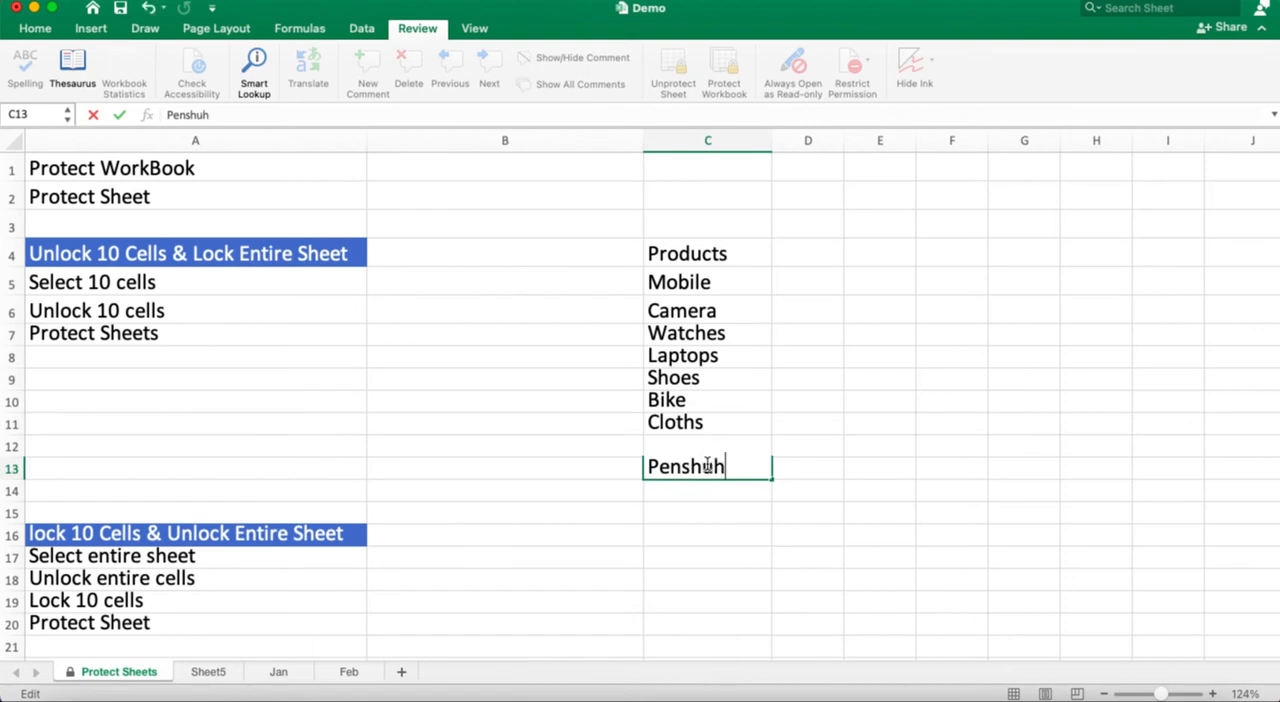
{"action": "key", "text": "BackSpace"}
{"action": "key", "text": "BackSpace"}
{"action": "key", "text": "Return"}
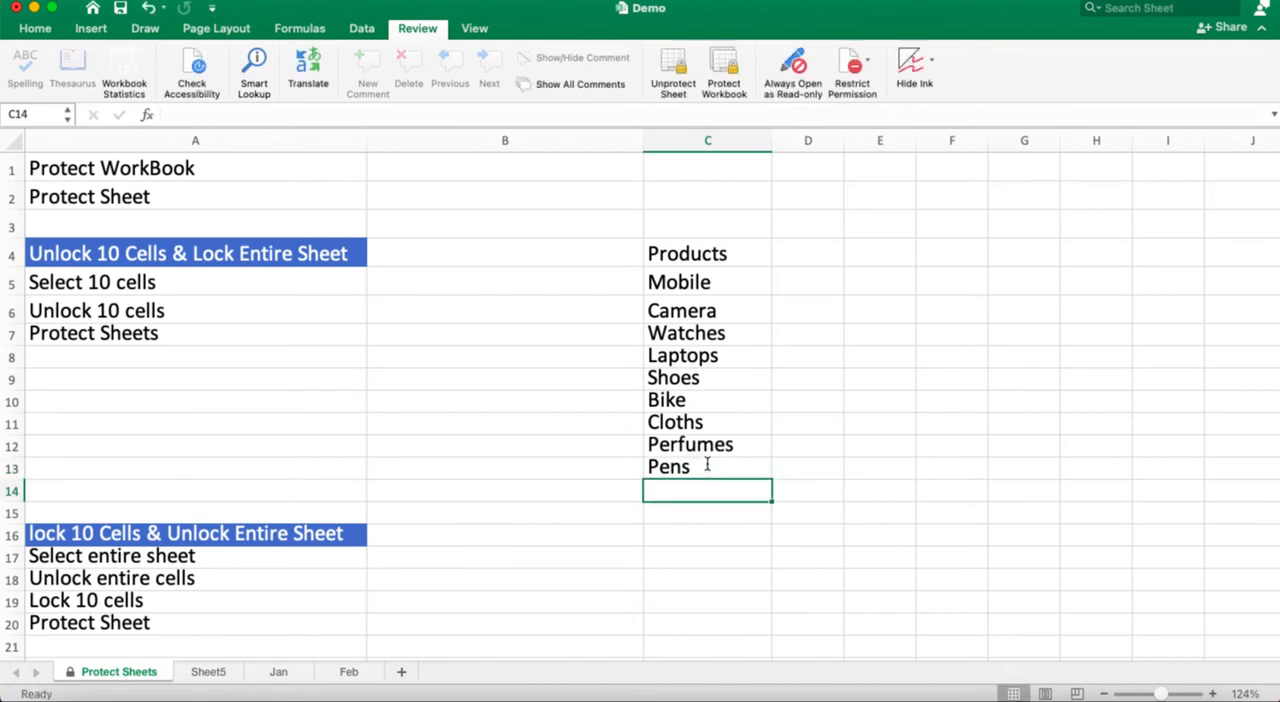
{"action": "key", "text": "h"}
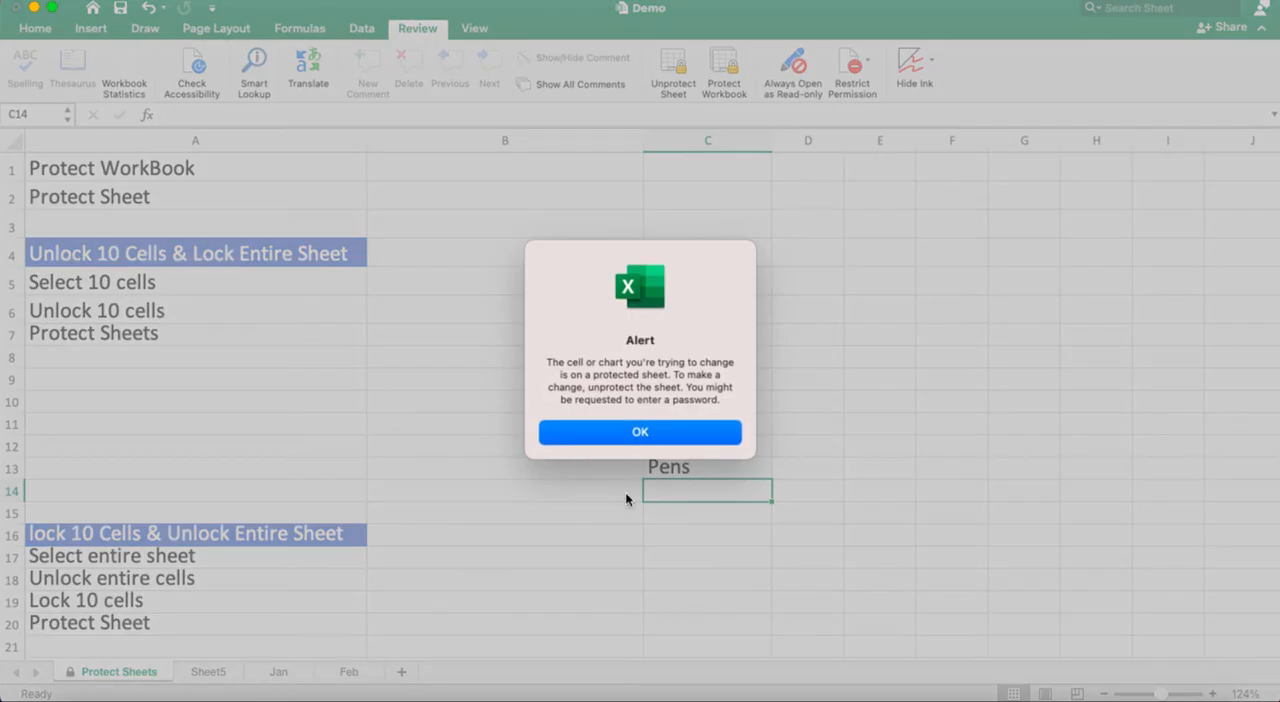
{"action": "left_click", "coordinate": [648, 430]}
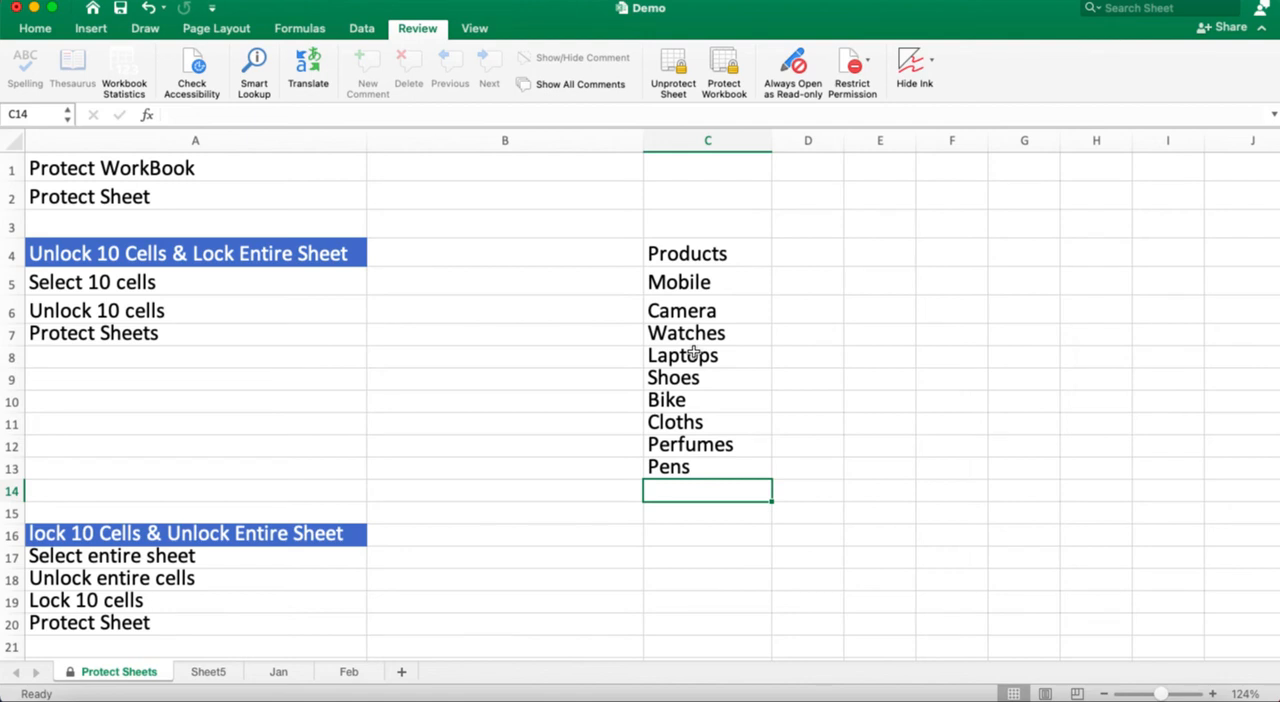
Step: Unprotect the Protect Sheets worksheet by entering its sheet password
{"action": "right_click", "coordinate": [104, 677]}
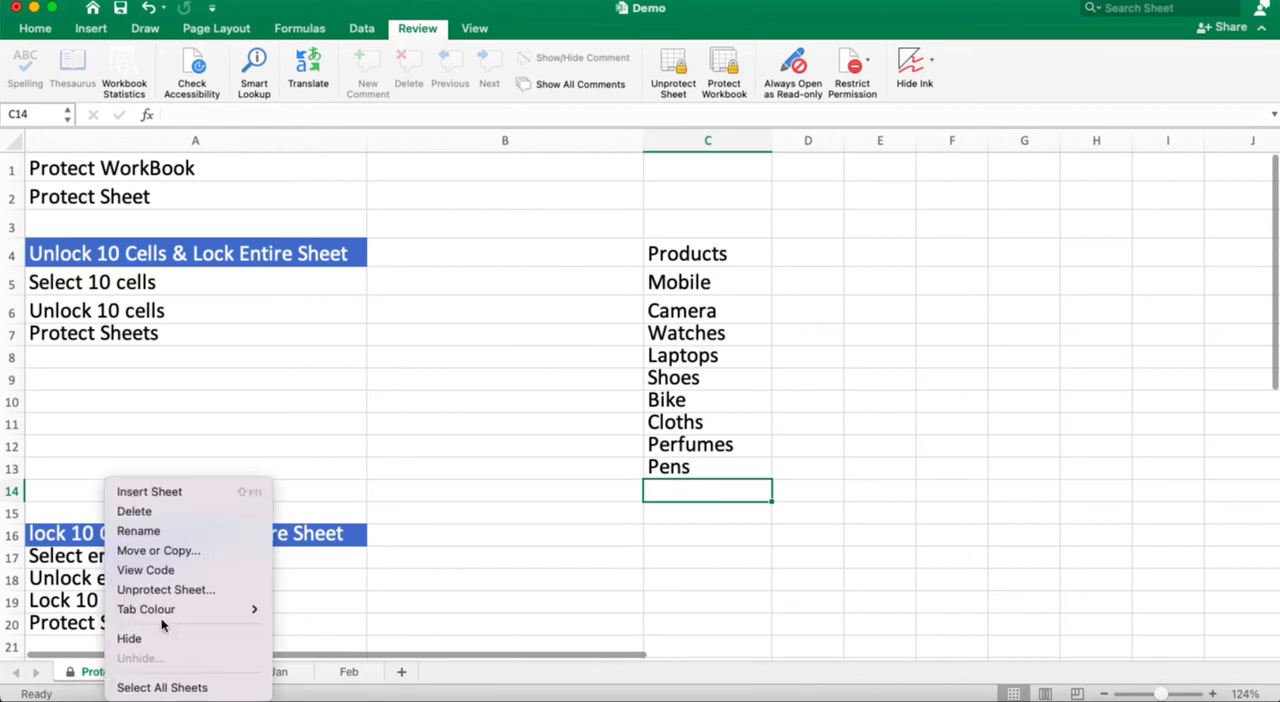
{"action": "left_click", "coordinate": [170, 590]}
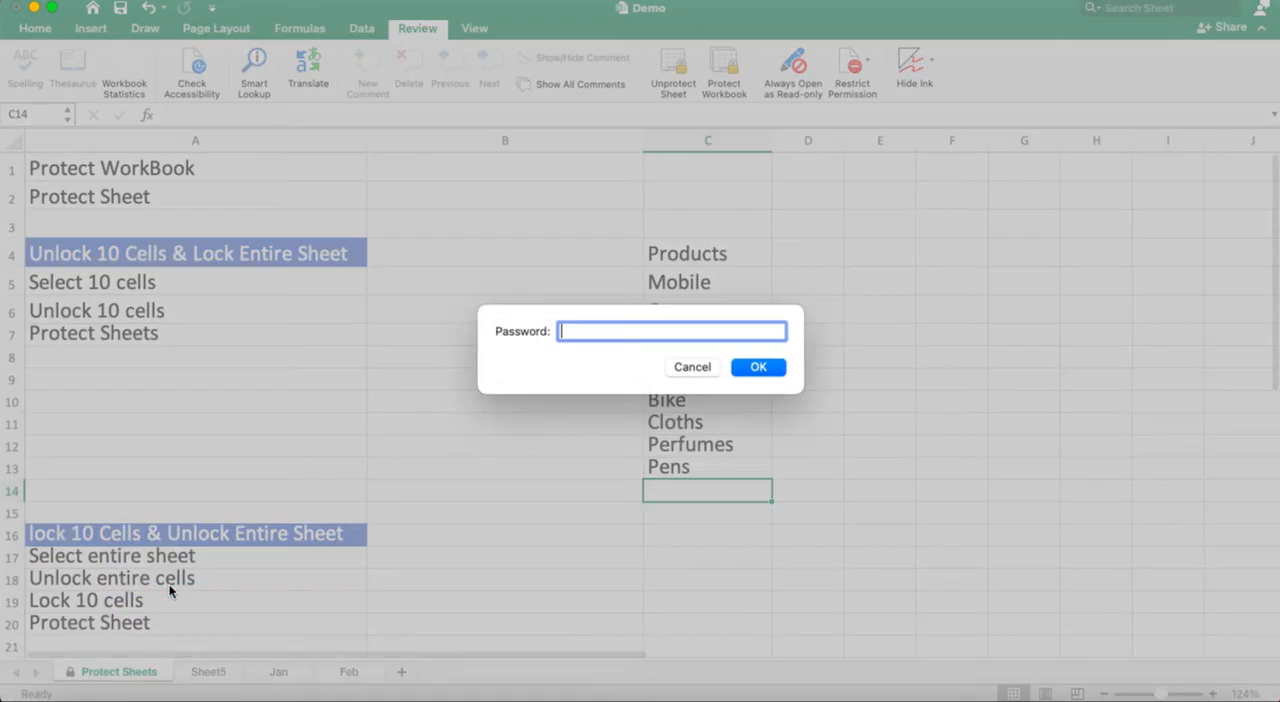
{"action": "type", "text": "123"}
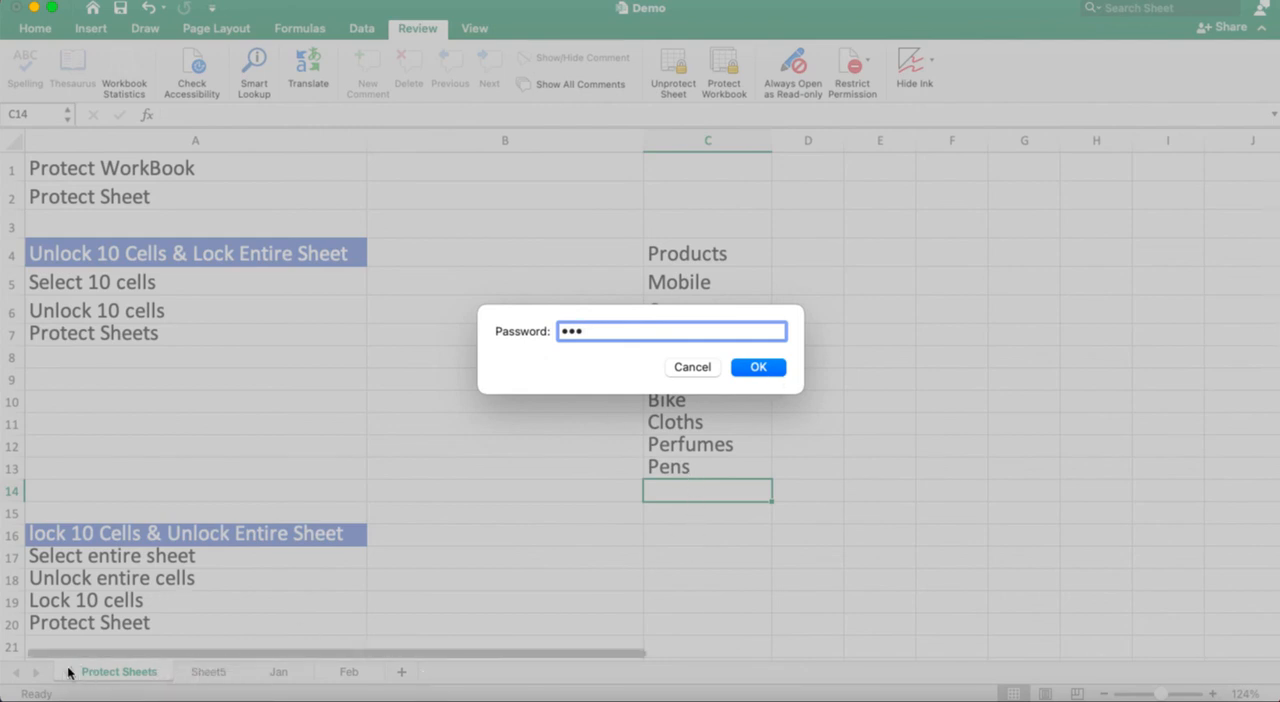
{"action": "left_click", "coordinate": [760, 367]}
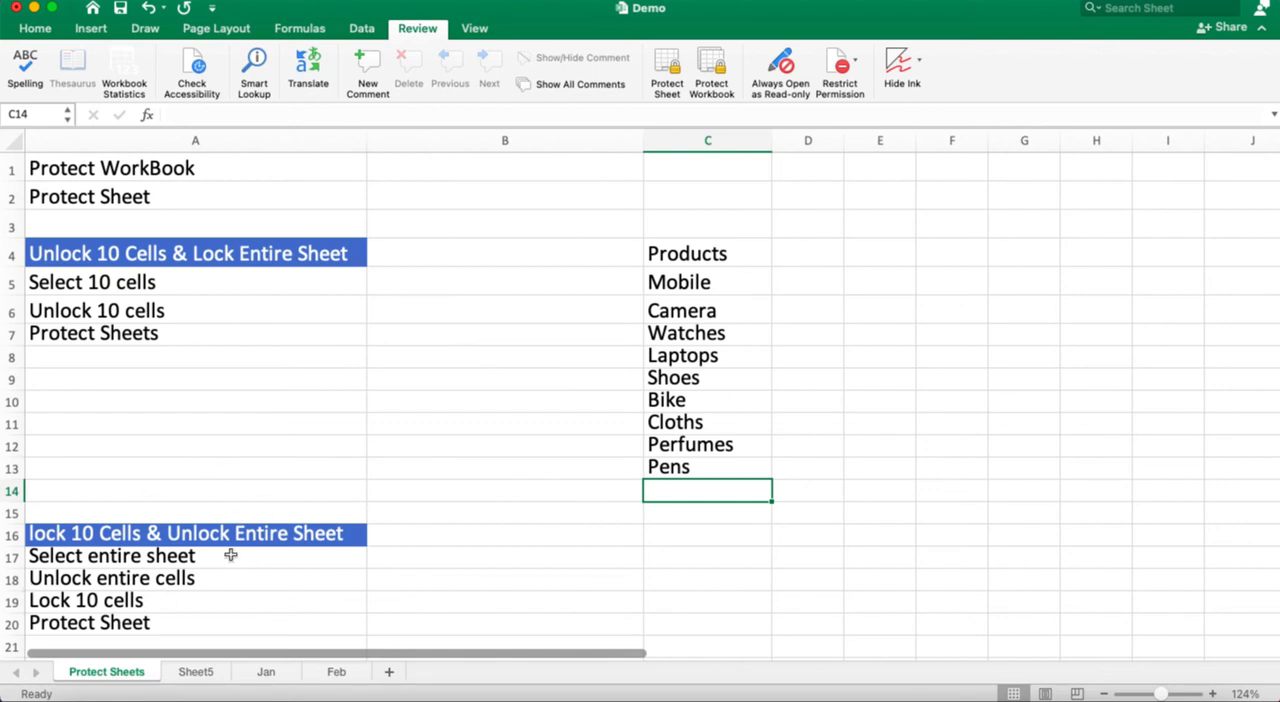
Step: Lock the product list cells C4:C13 again by turning on their Locked protection setting
{"action": "left_click", "coordinate": [697, 250]}
{"action": "left_click_drag", "start_coordinate": [684, 254], "coordinate": [684, 467]}
{"action": "right_click", "coordinate": [684, 467]}
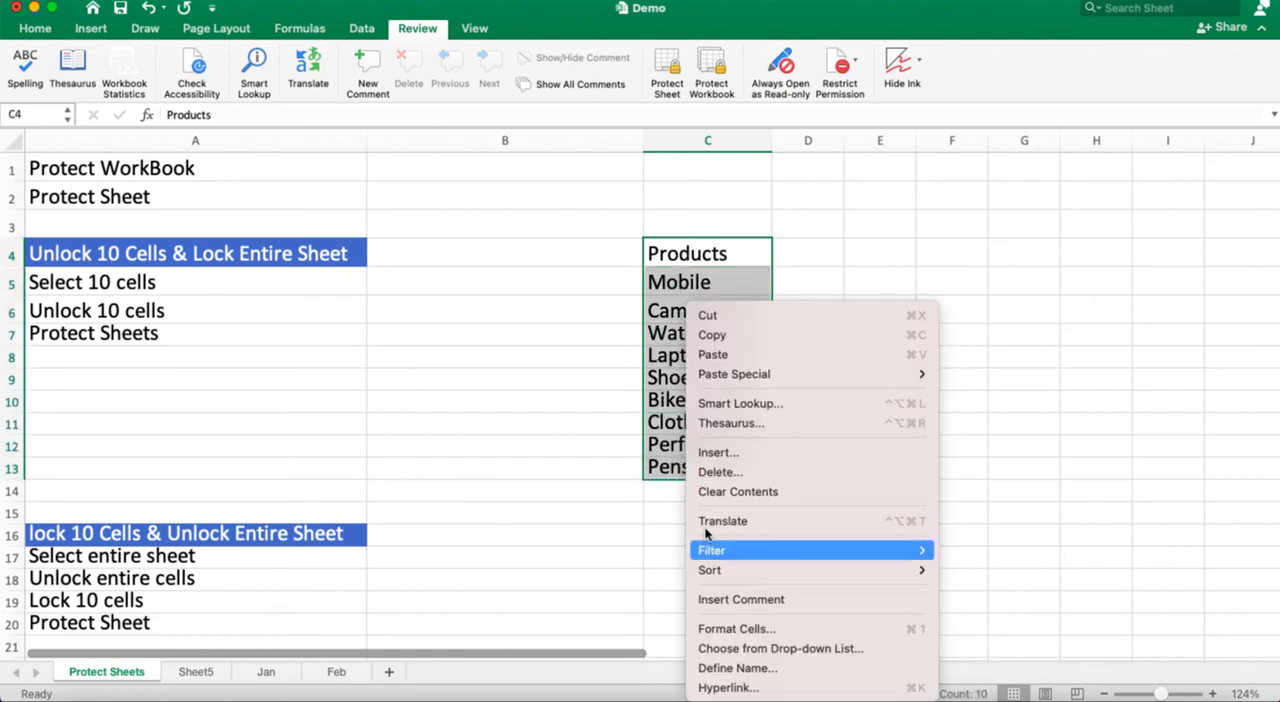
{"action": "left_click", "coordinate": [739, 630]}
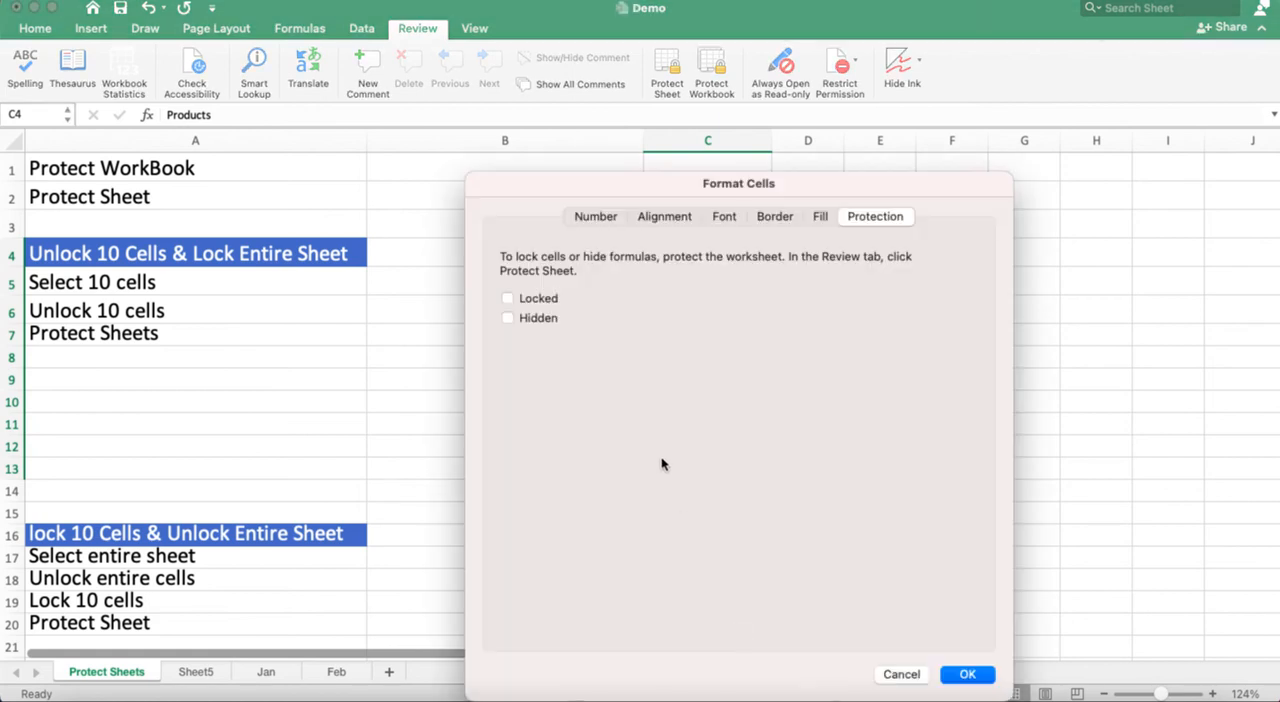
{"action": "left_click", "coordinate": [507, 299]}
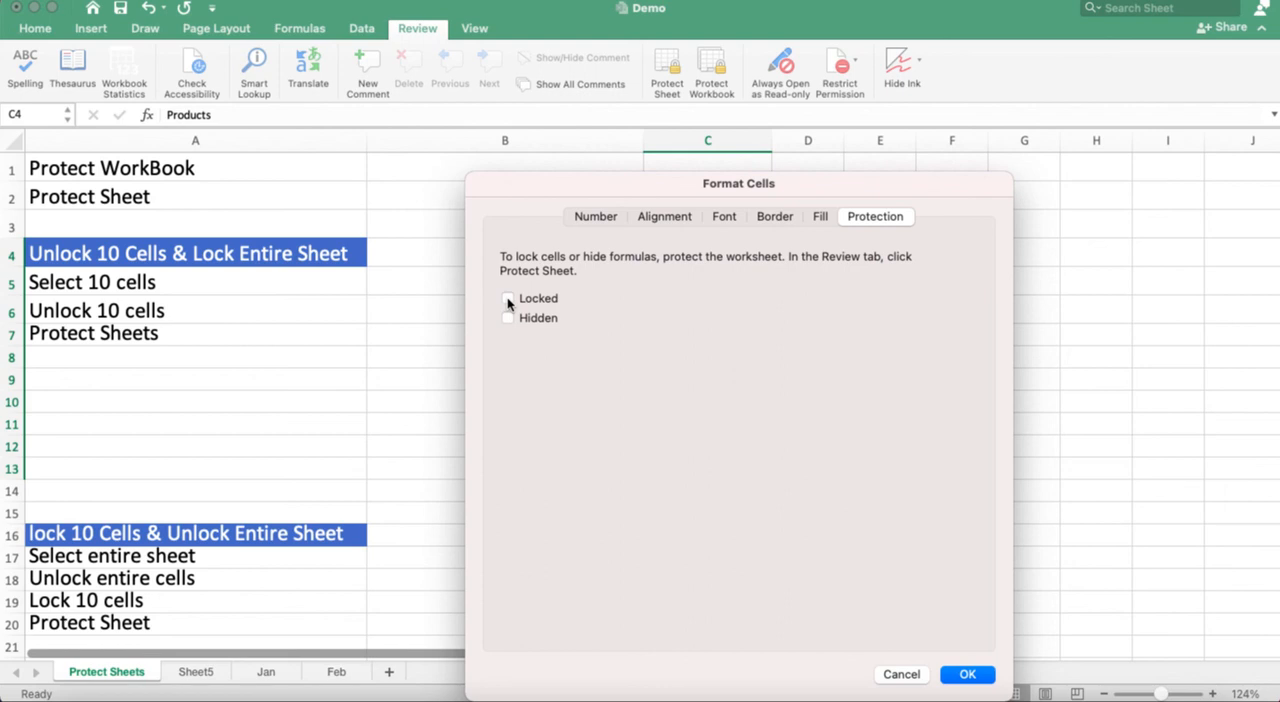
{"action": "left_click", "coordinate": [967, 676]}
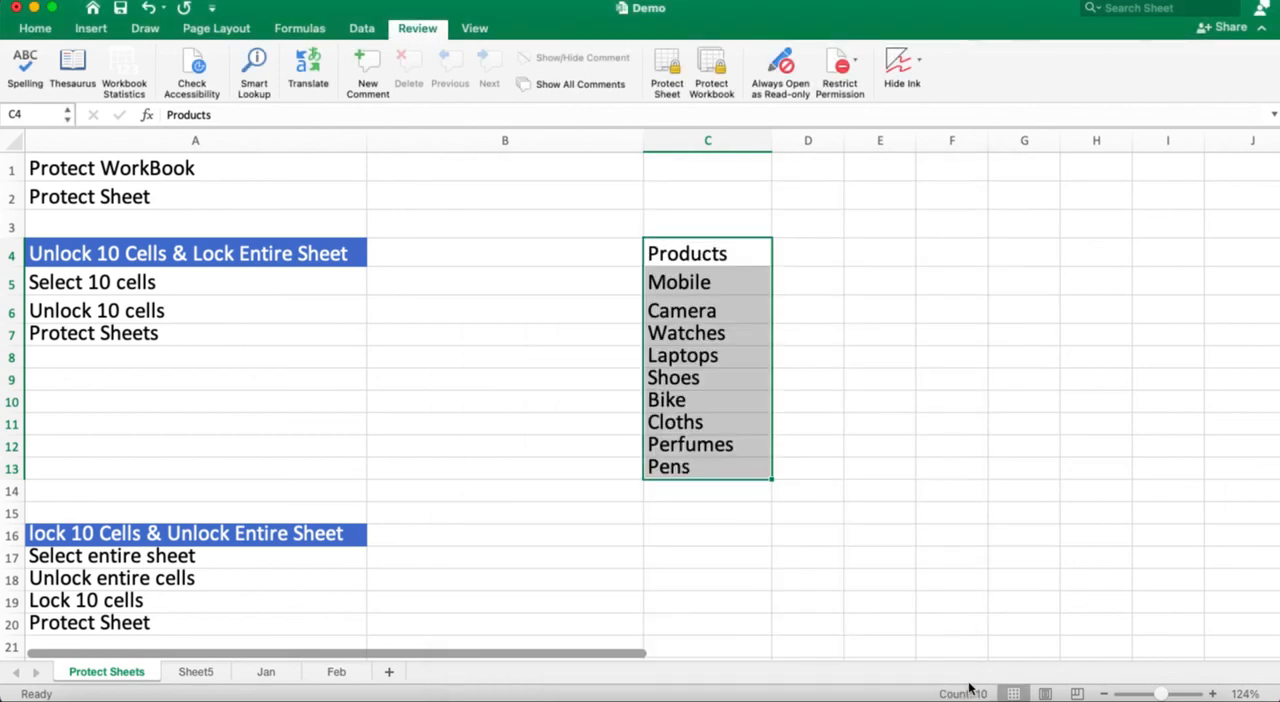
{"action": "left_click", "coordinate": [1033, 482]}
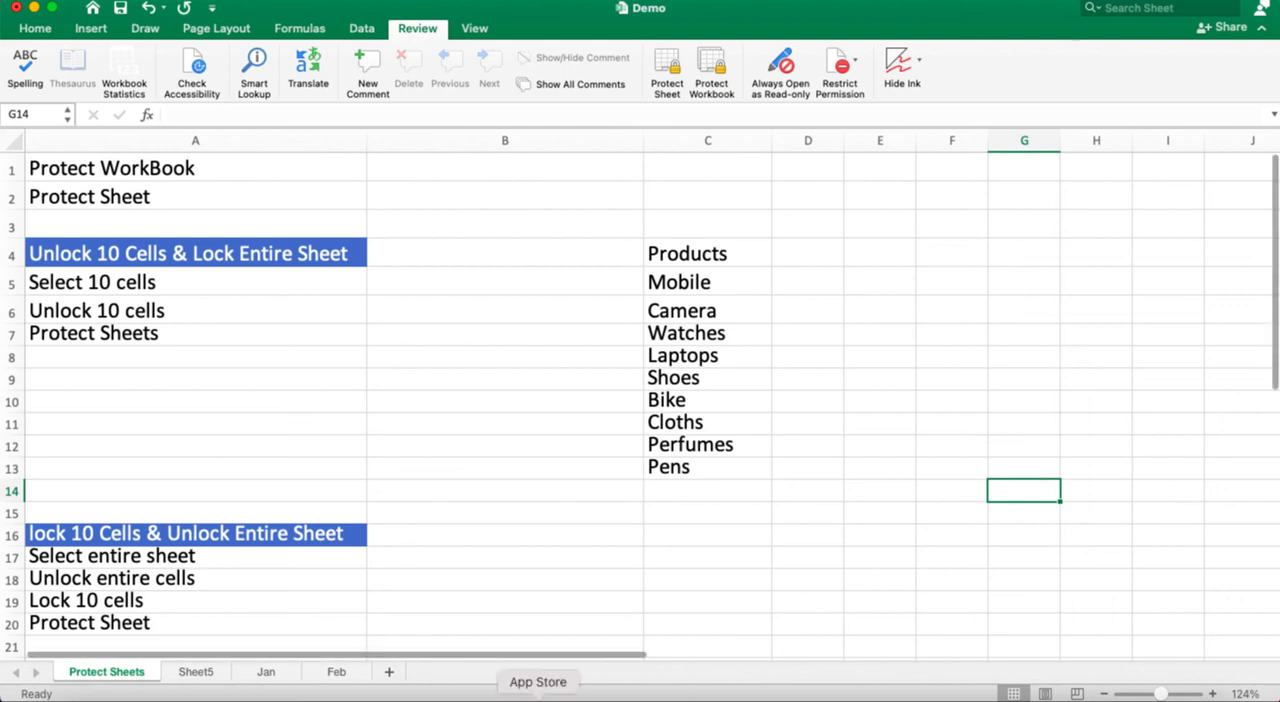
{"action": "right_click", "coordinate": [90, 680]}
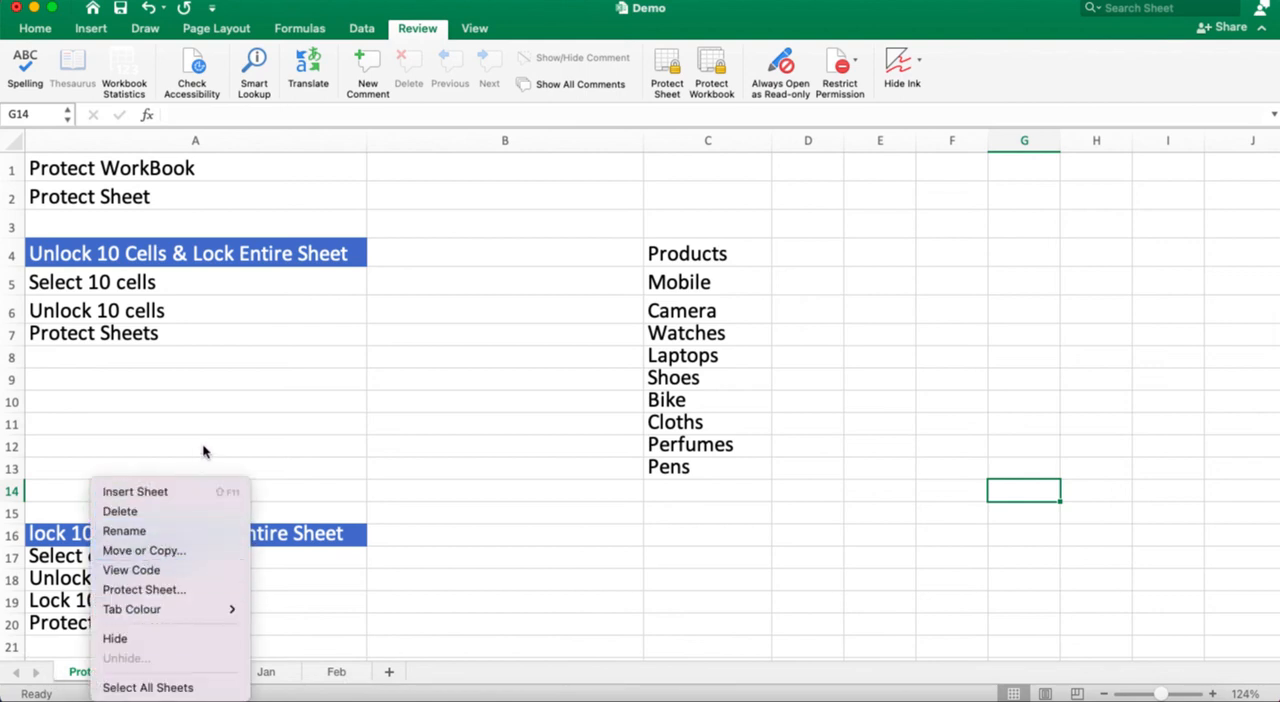
{"action": "left_click", "coordinate": [503, 376]}
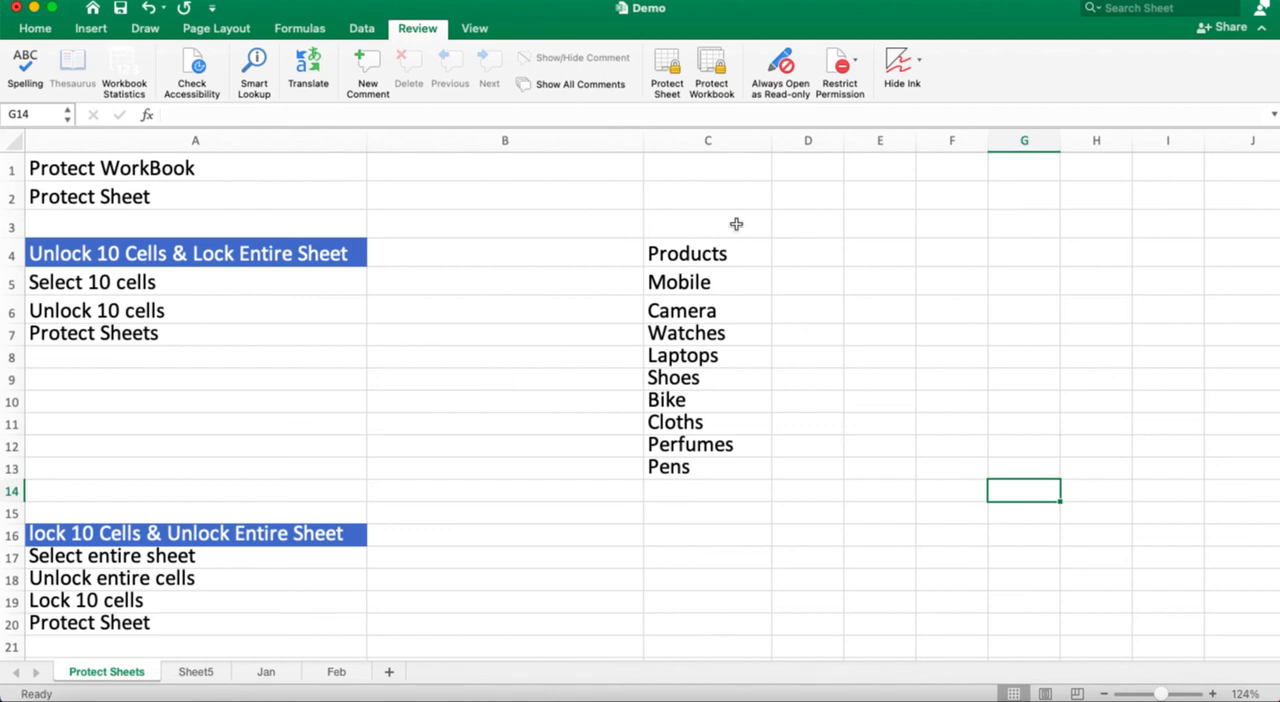
{"action": "left_click", "coordinate": [797, 1]}
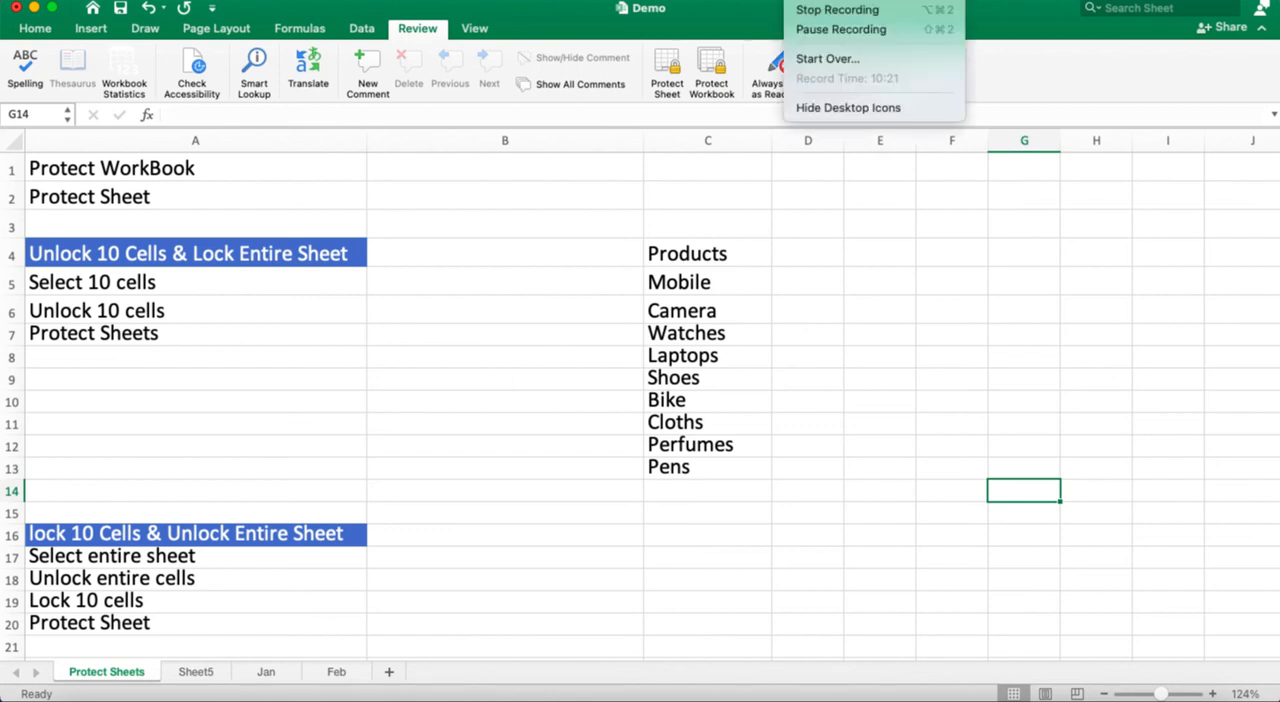